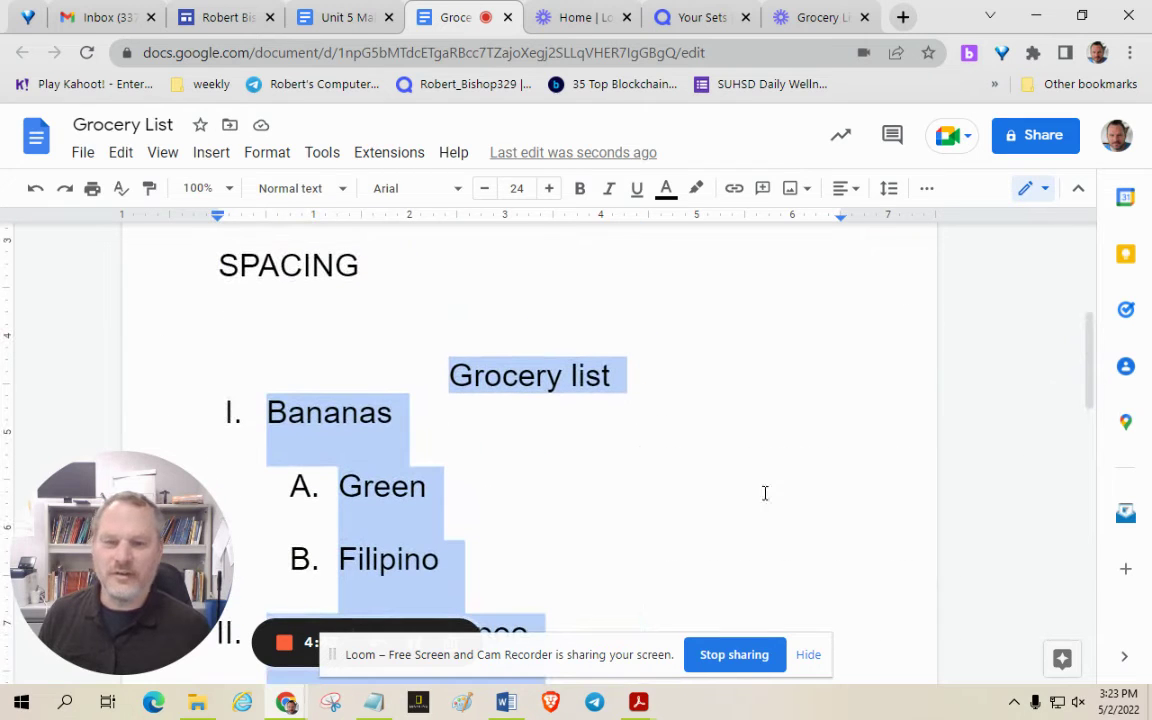
Set the line spacing of the selected grocery list to Single
key(ctrl+minus)
key(ctrl+minus)
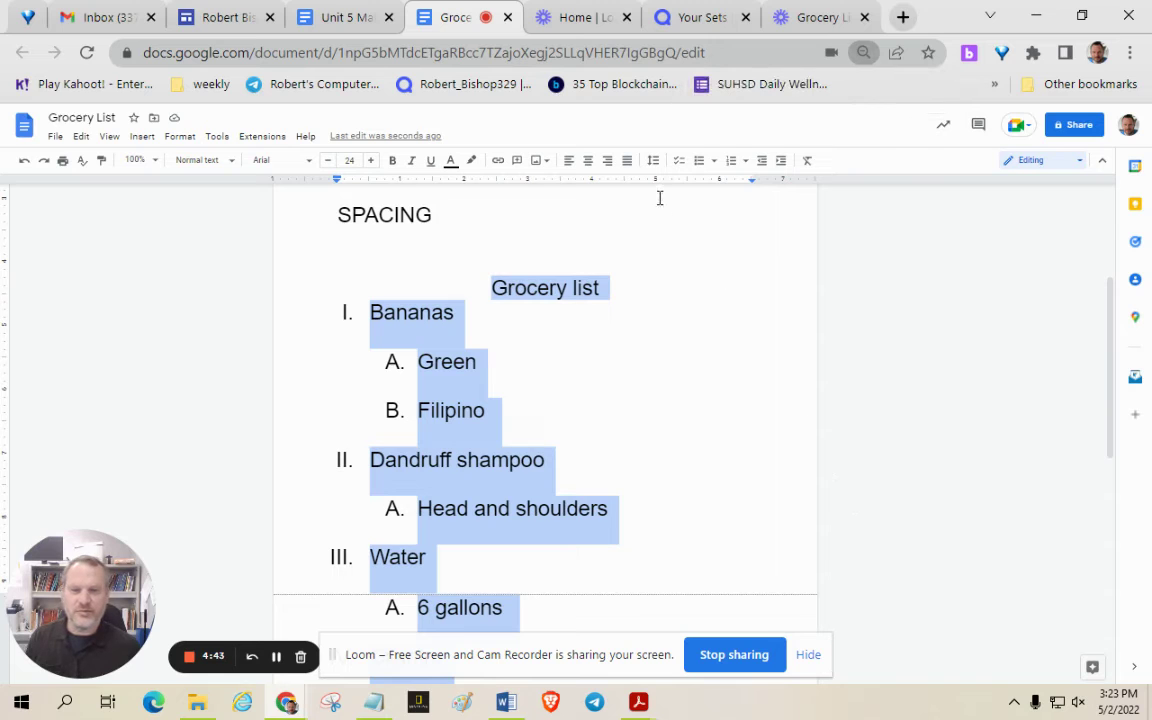
click(654, 161)
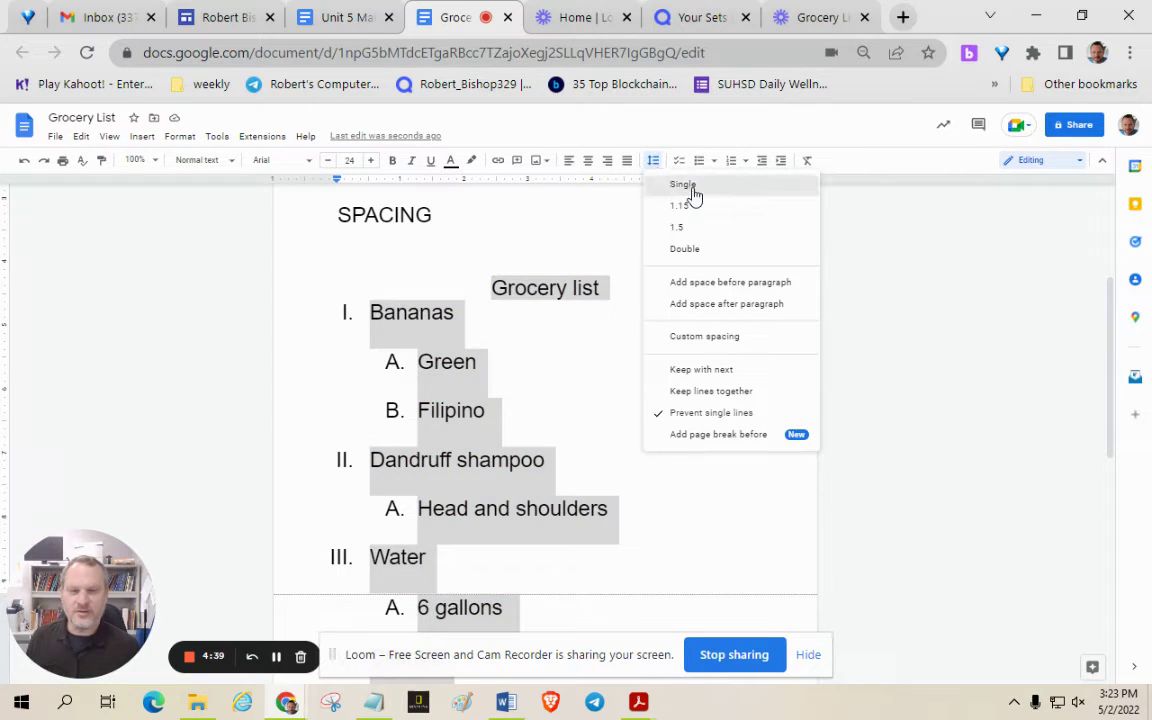
click(686, 187)
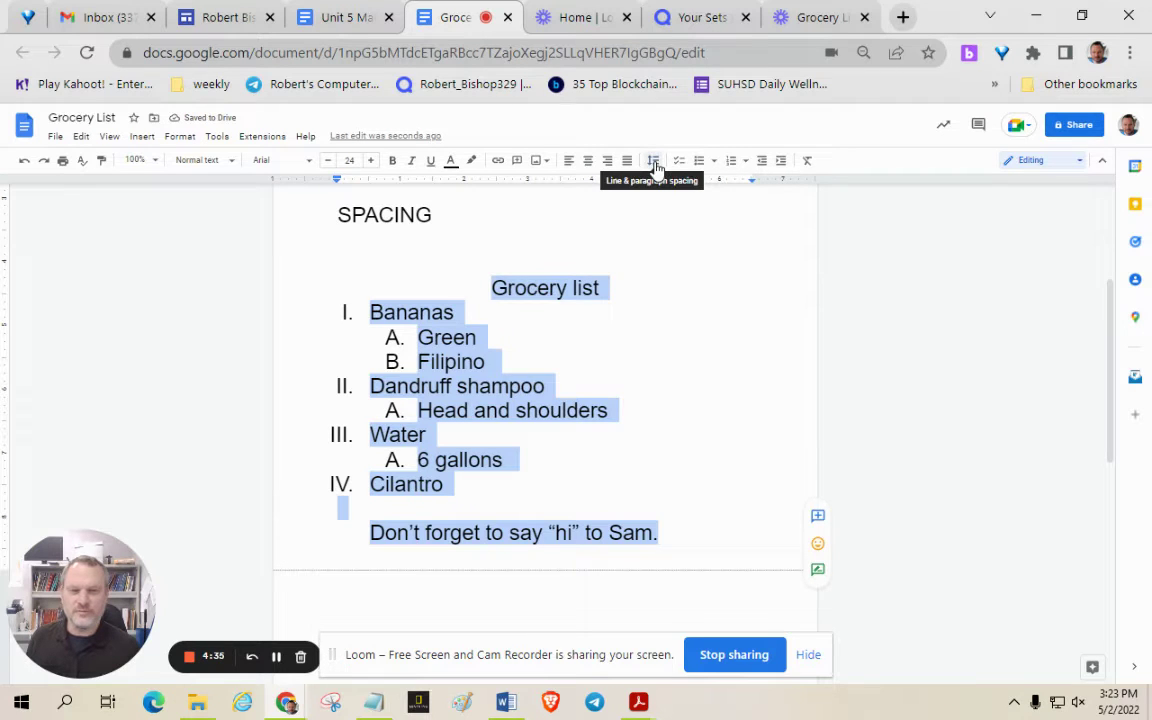
Change the whole grocery list, including its heading, to Double line spacing and look over the list
click(654, 161)
click(686, 249)
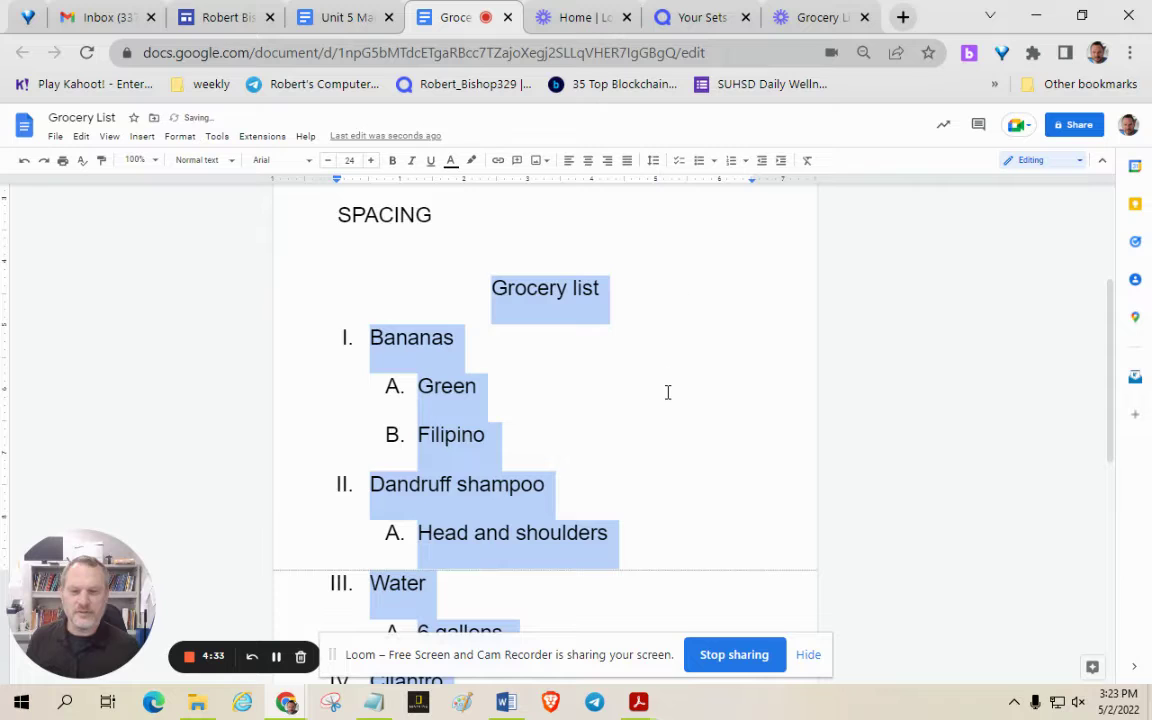
scroll(668, 392, down, 5)
scroll(668, 393, up, 5)
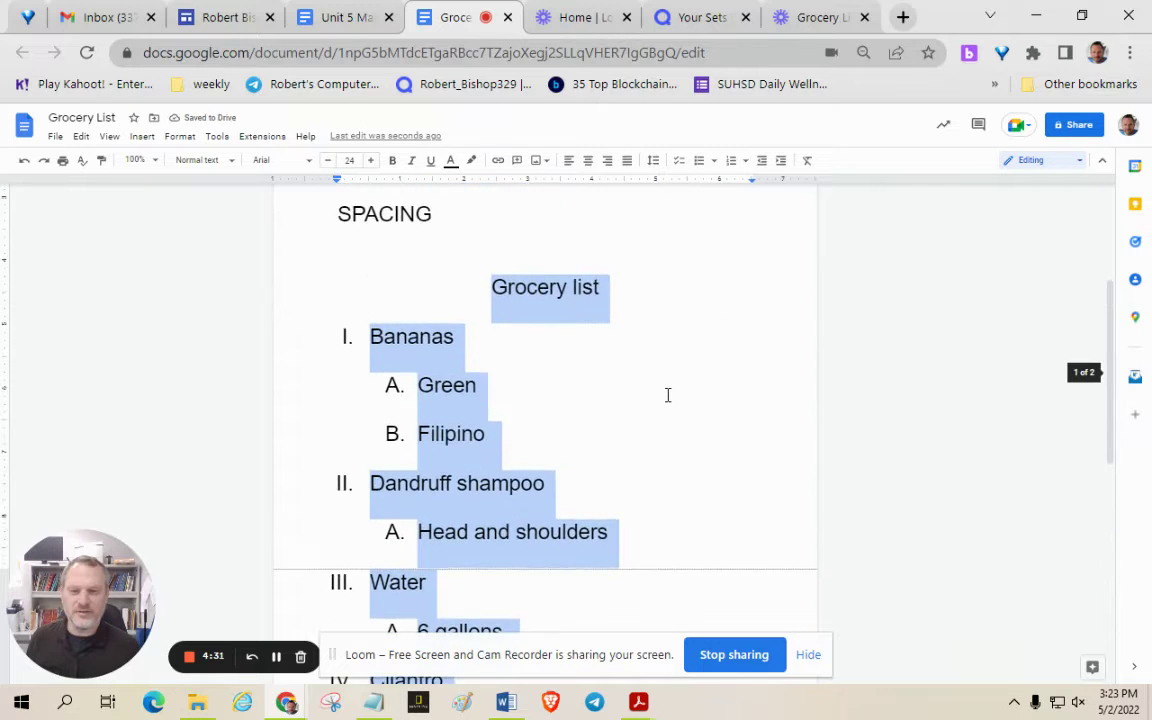
Return the whole grocery list to Single line spacing and clear the selection
click(653, 161)
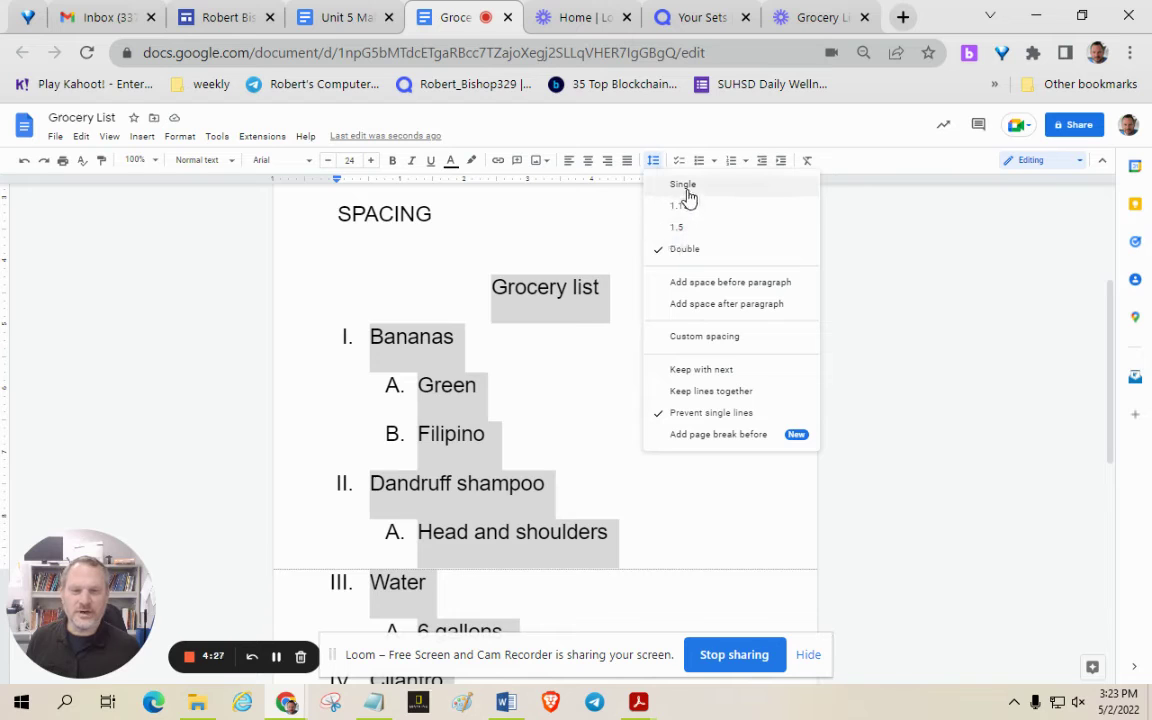
click(684, 186)
click(623, 465)
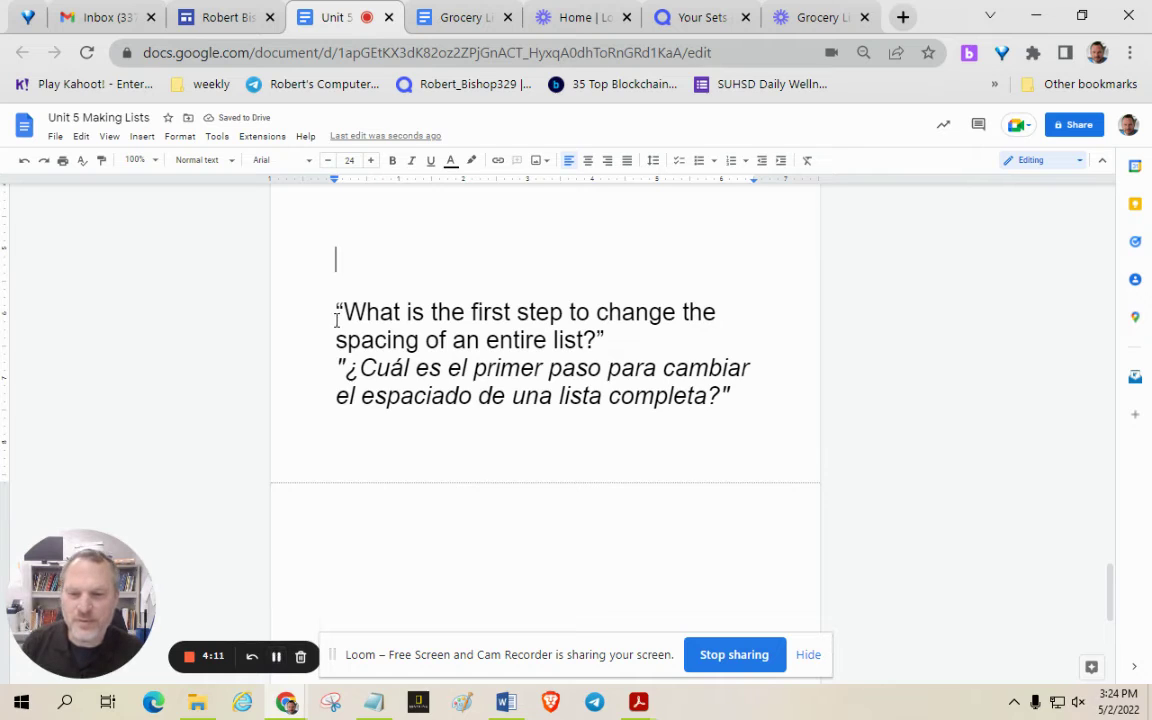
Highlight the English question about the first step to change the spacing of an entire list
drag(336, 312, 617, 340)
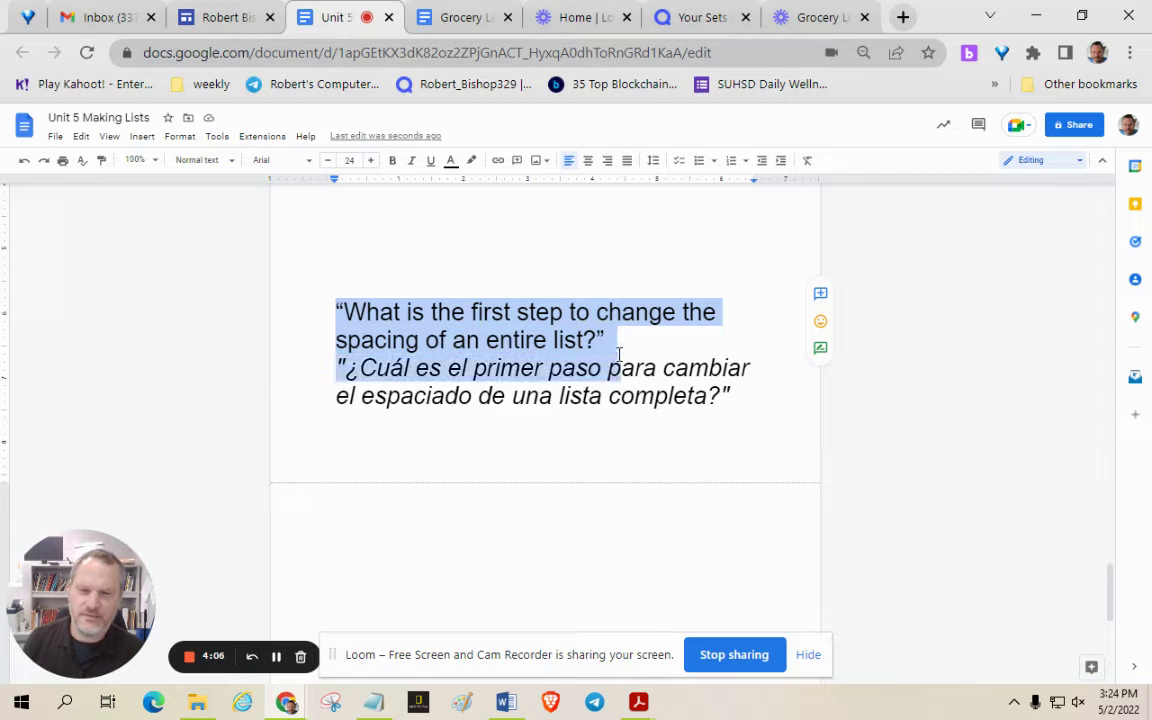
click(450, 282)
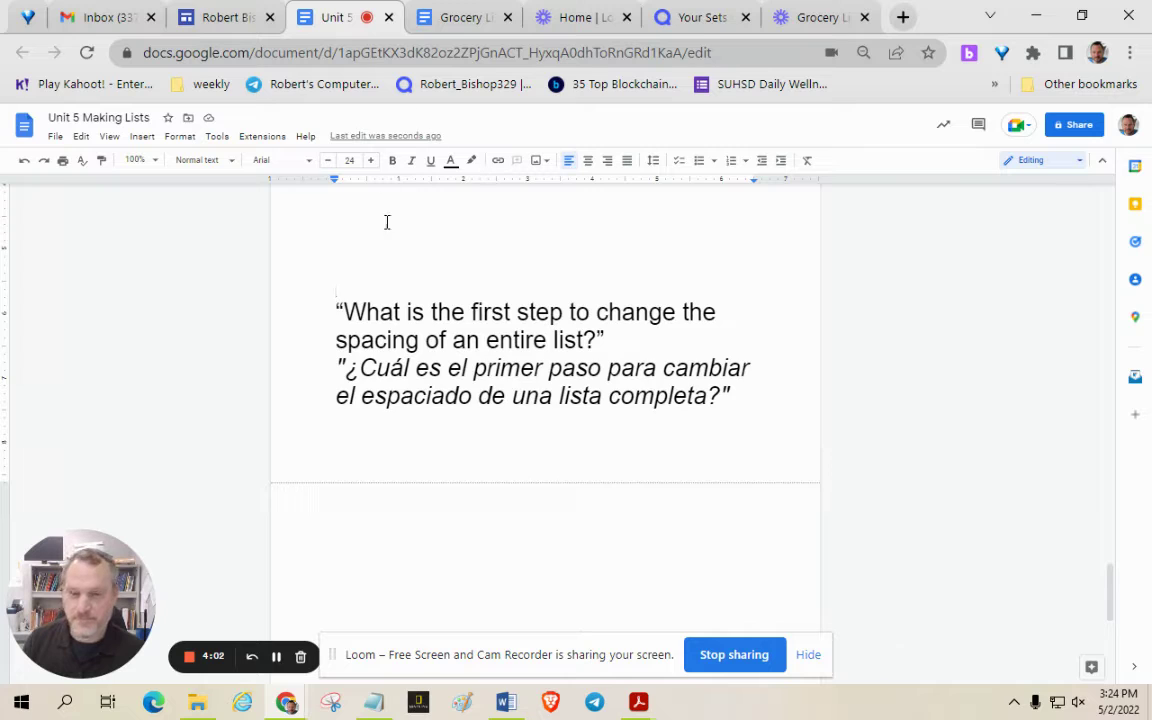
click(277, 657)
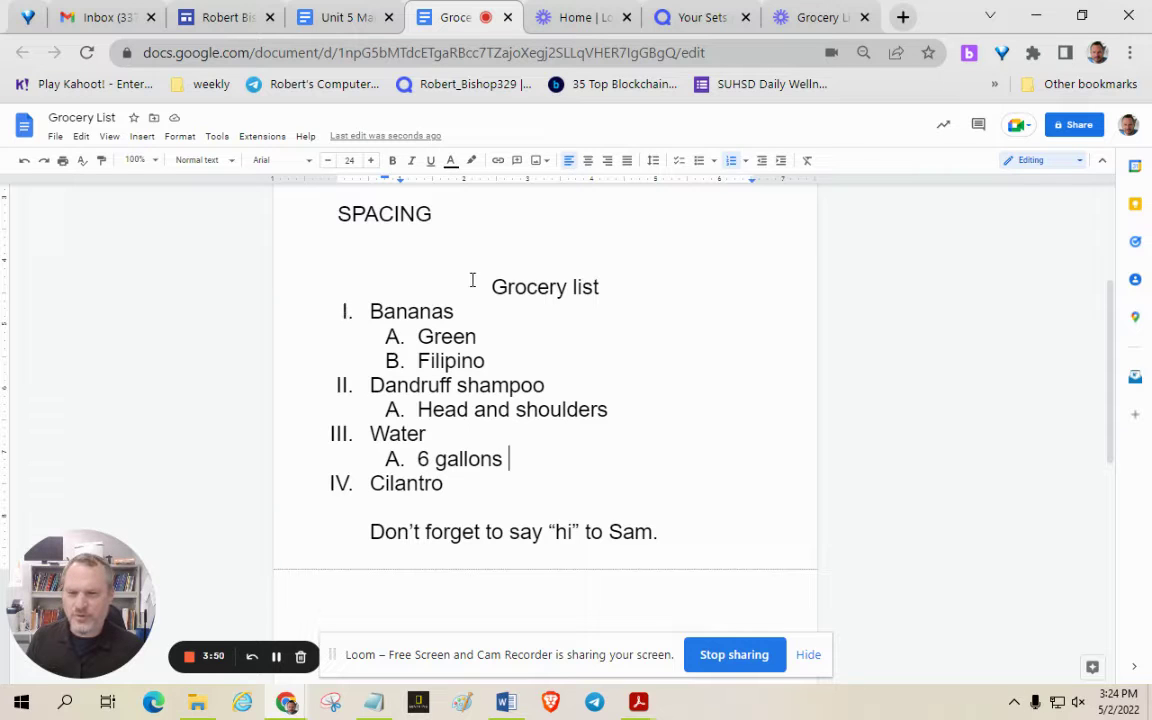
drag(472, 280, 663, 531)
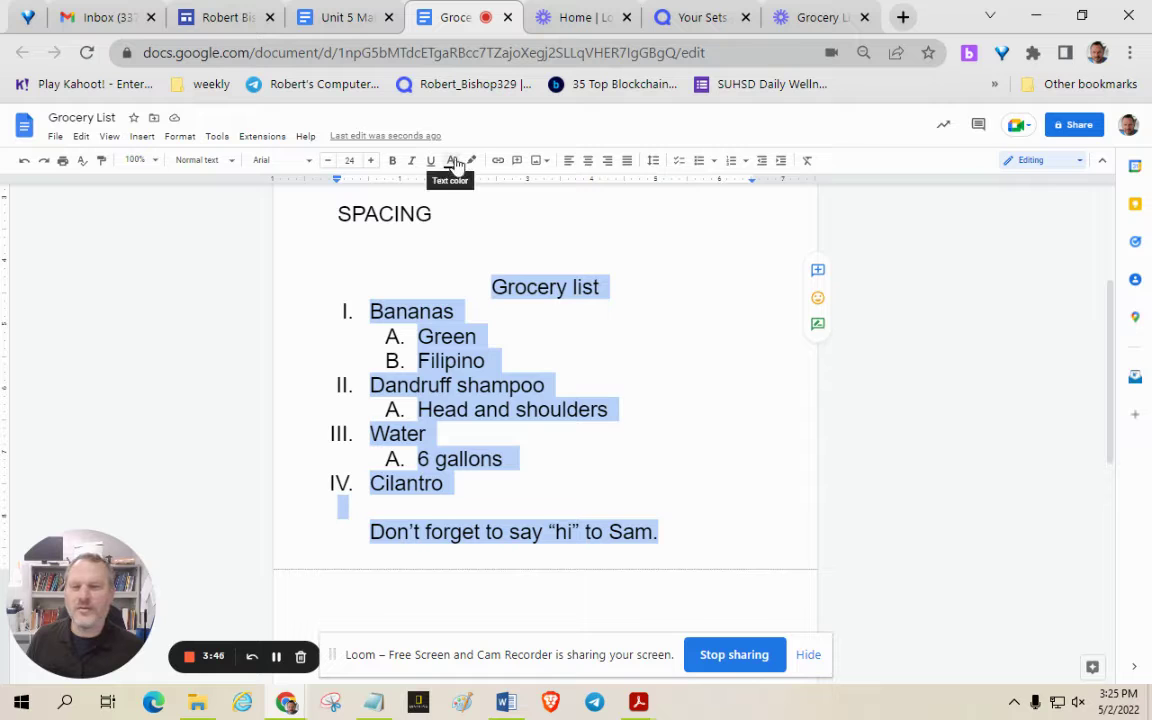
click(659, 460)
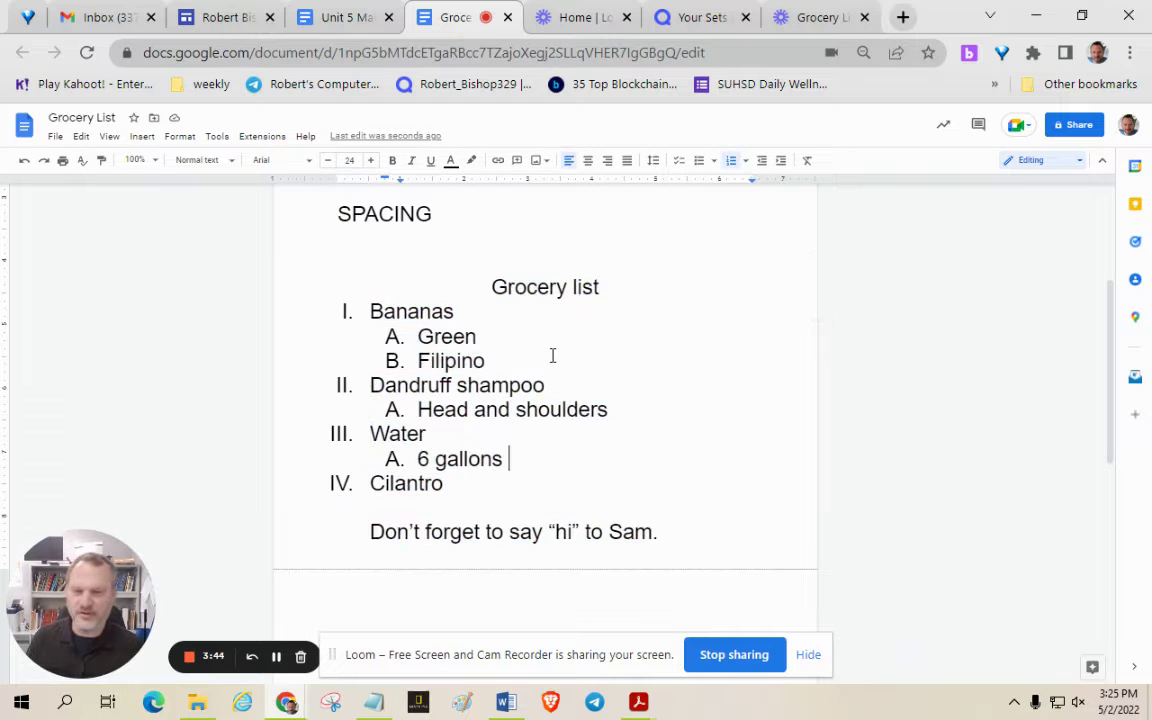
scroll(550, 355, up, 3)
scroll(555, 365, down, 3)
Set the text color of the "Grocery list" heading under SPACING to purple
key(ctrl+plus)
key(ctrl+plus)
key(ctrl+plus)
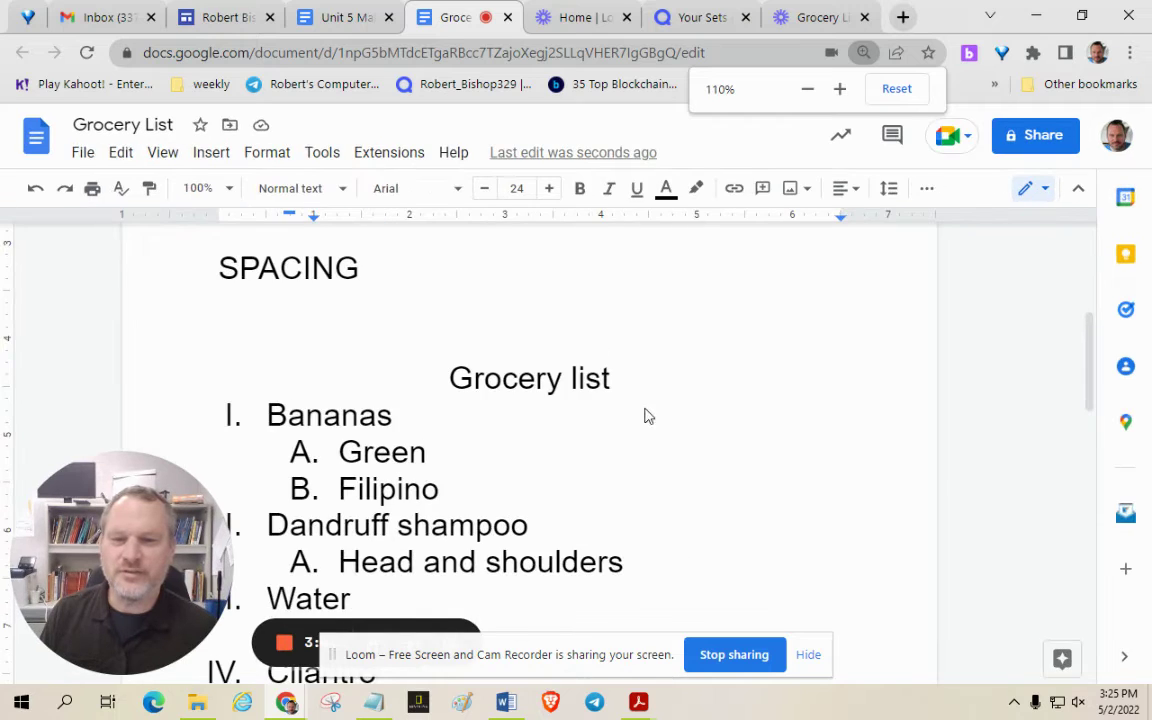
key(ctrl+plus)
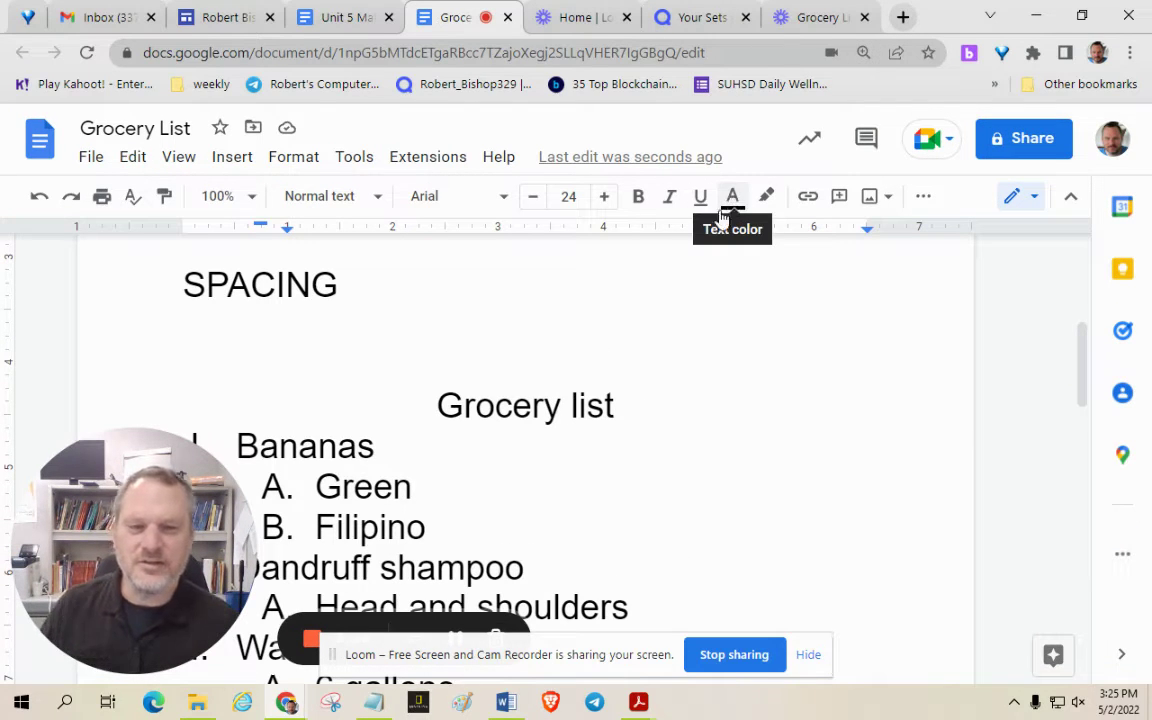
drag(424, 406, 608, 403)
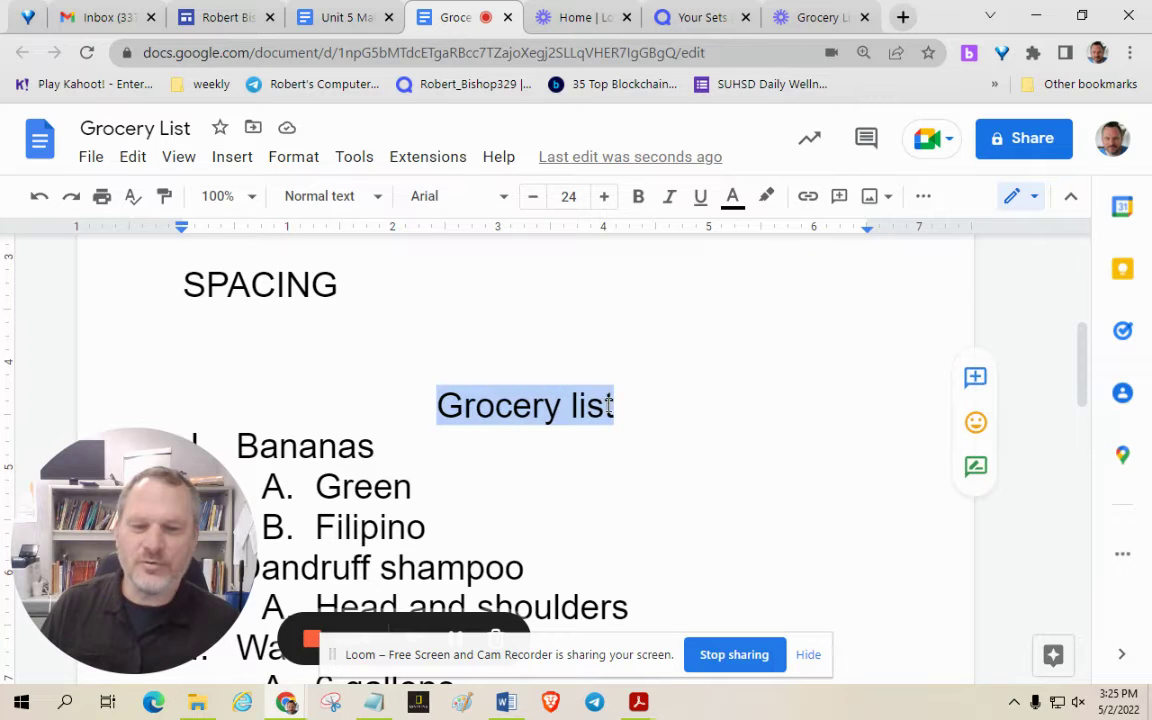
click(732, 196)
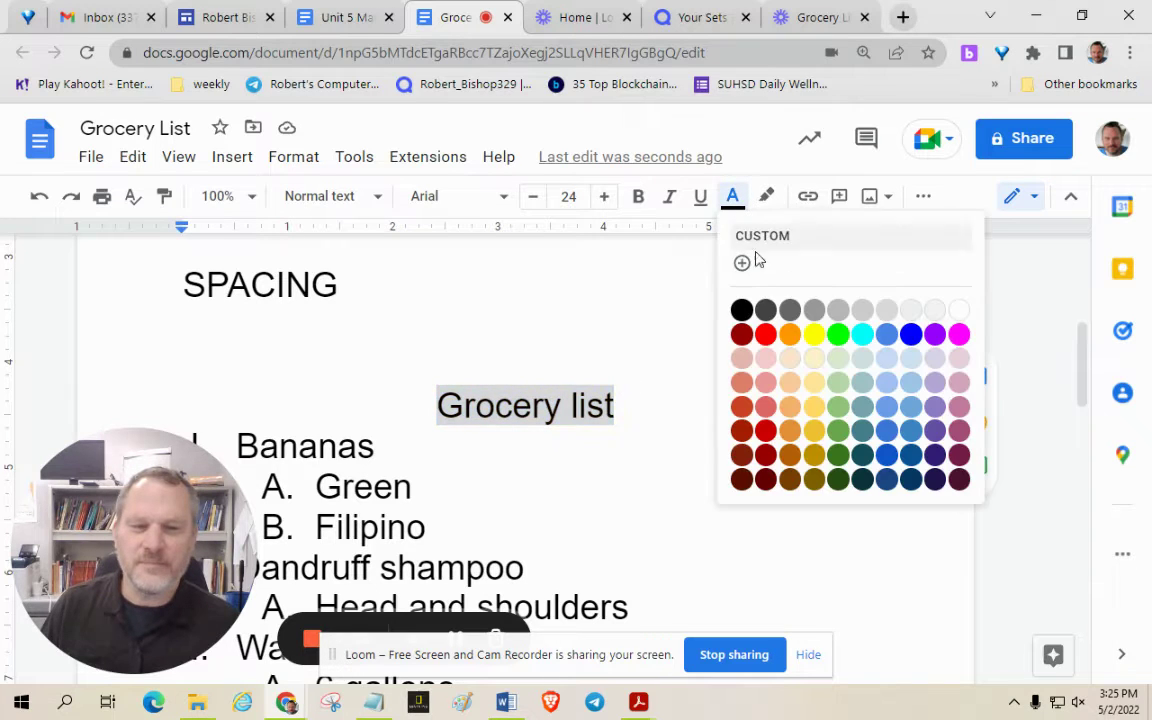
click(934, 334)
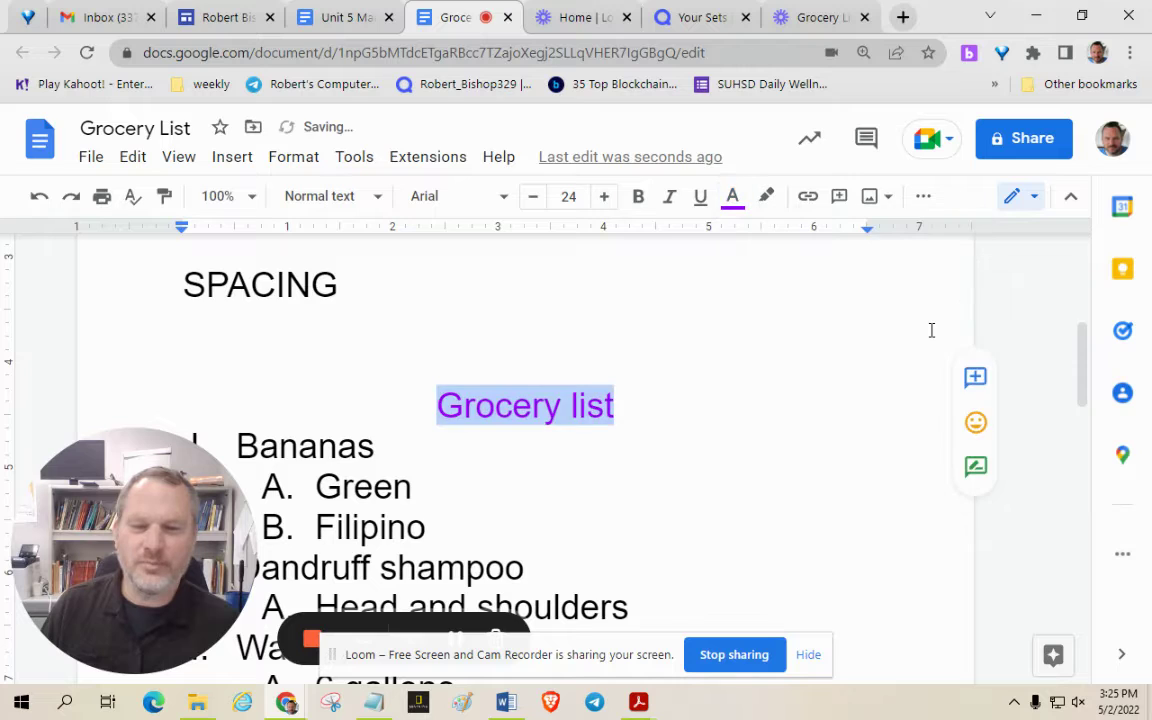
click(638, 411)
Recolor the "Grocery list" heading text a slightly dark red
drag(640, 411, 419, 404)
click(732, 196)
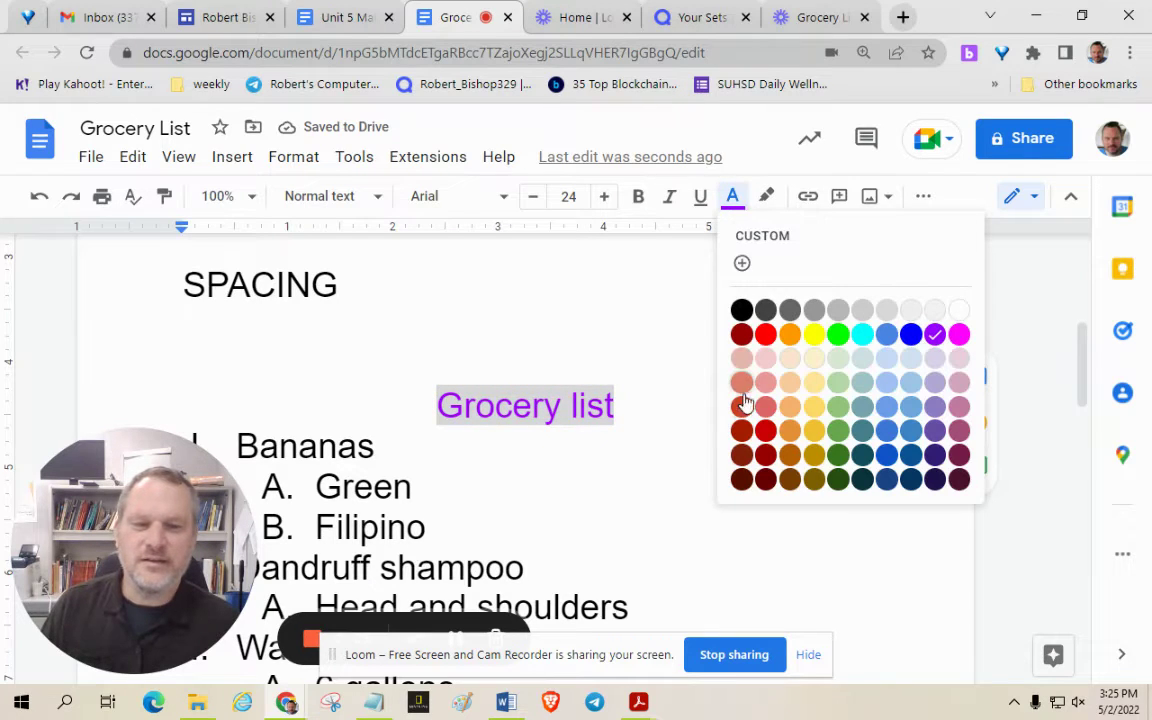
click(765, 430)
click(660, 437)
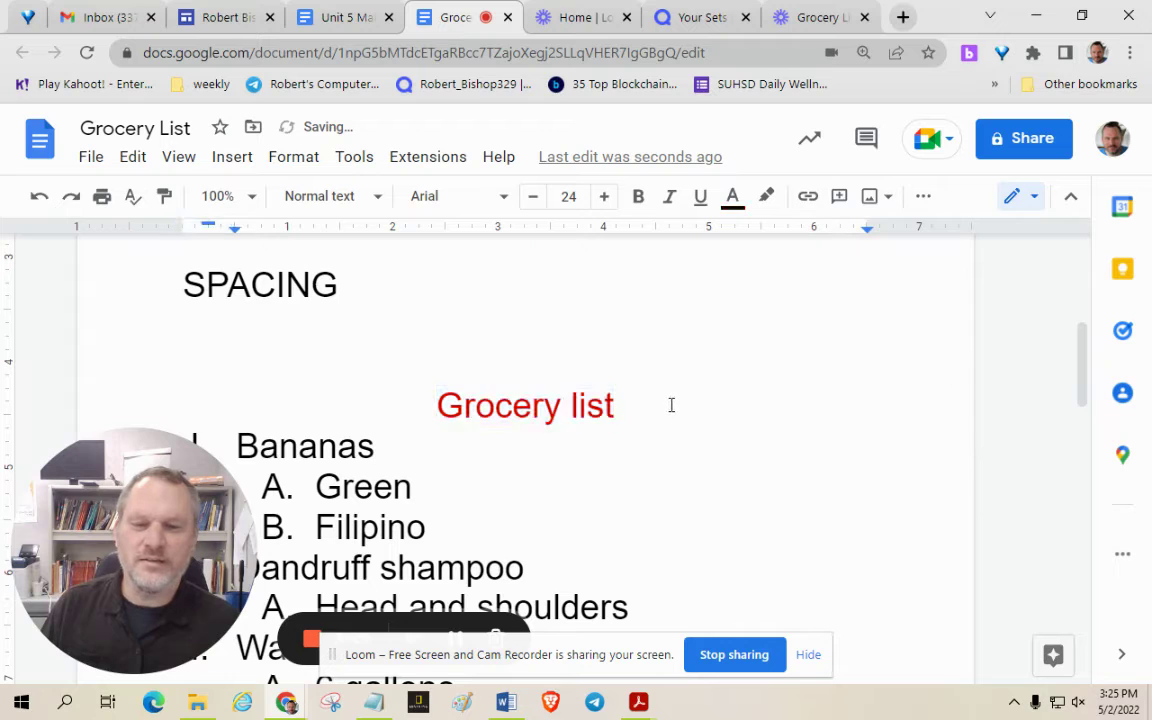
Change the "Grocery list" heading text to the darkest red-brown shade in the palette
drag(671, 404, 425, 405)
click(732, 196)
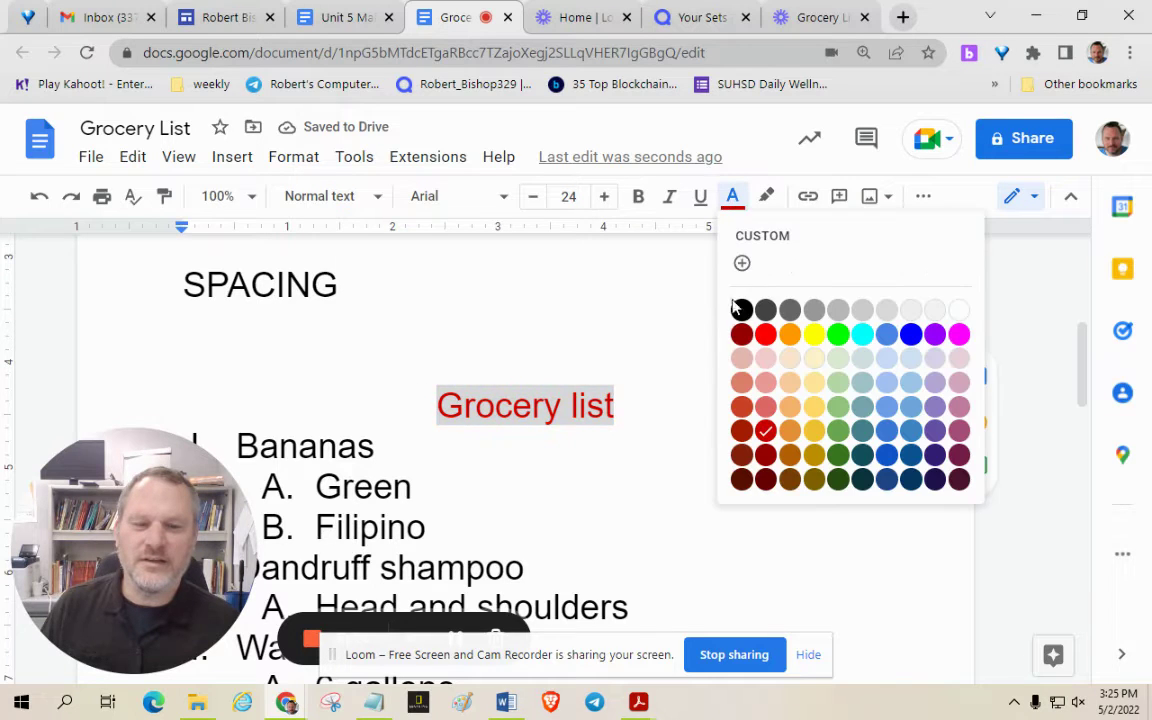
click(742, 480)
click(631, 436)
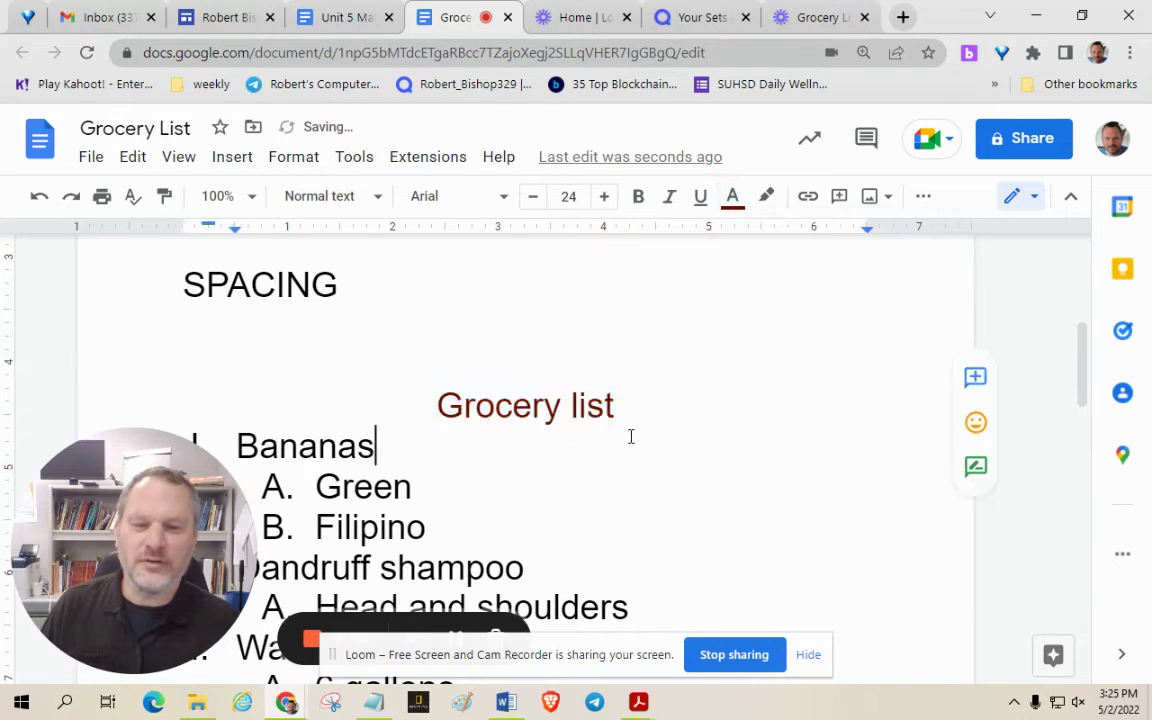
Make the "Grocery list" heading text bright red
drag(648, 404, 430, 405)
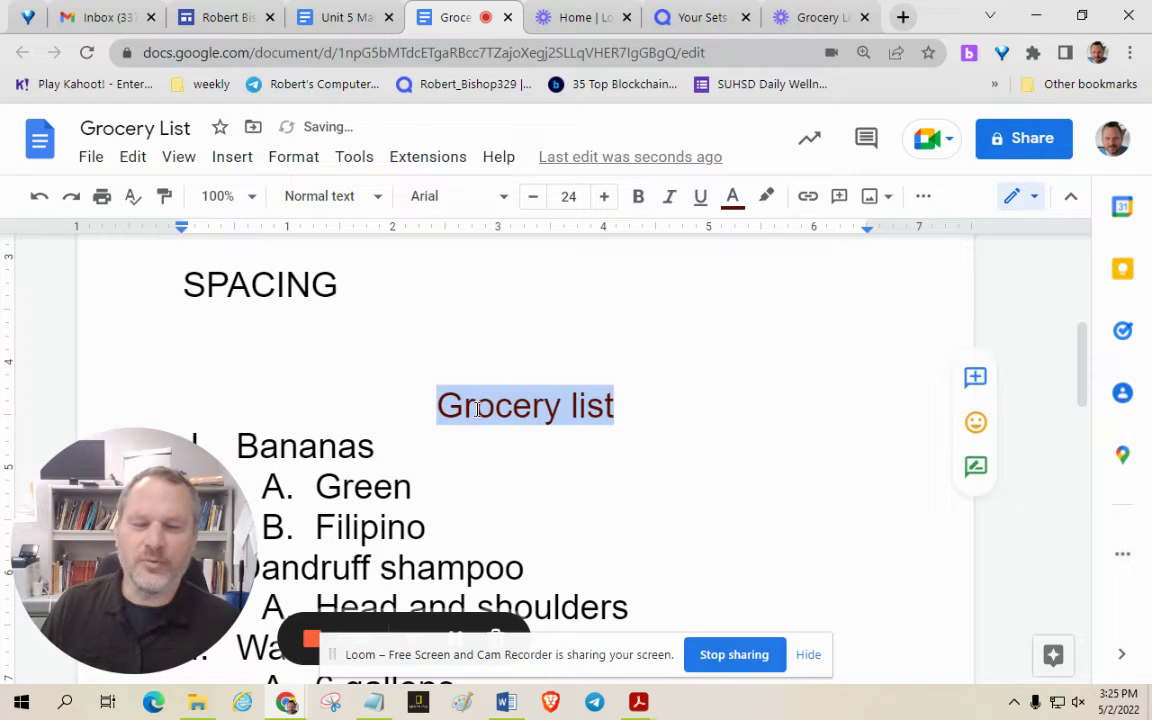
click(733, 197)
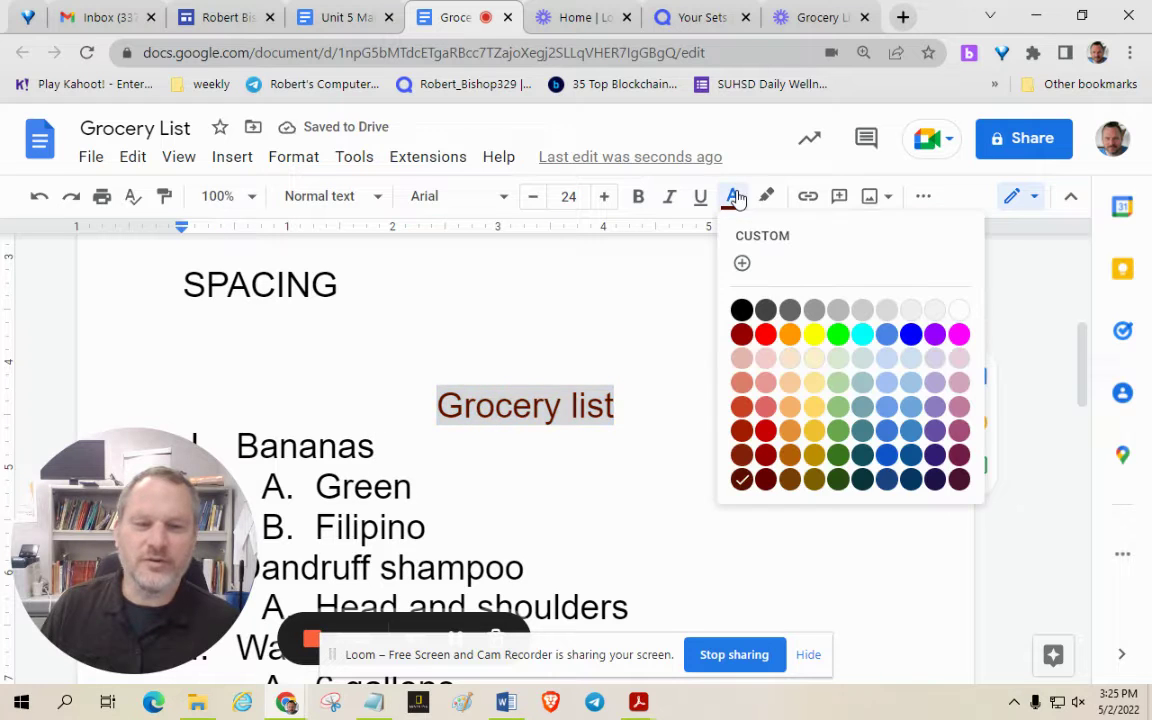
click(765, 335)
click(643, 422)
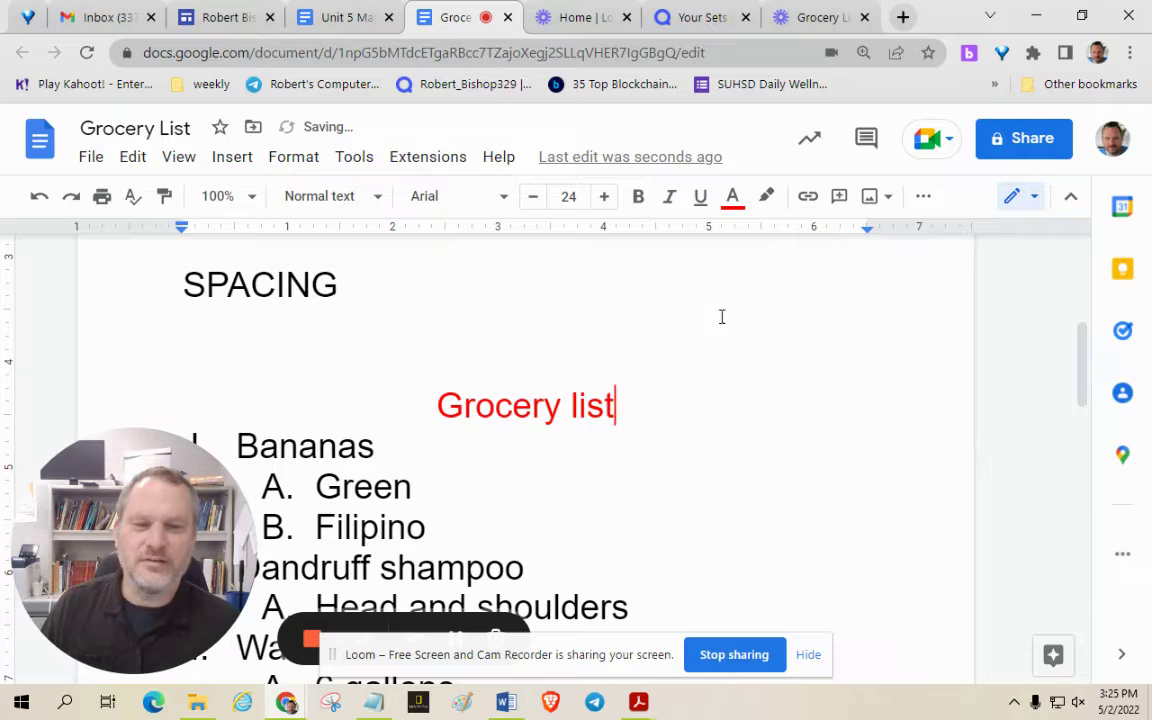
Color the "Grocery list" heading and the blank line above it bright blue
drag(721, 316, 651, 404)
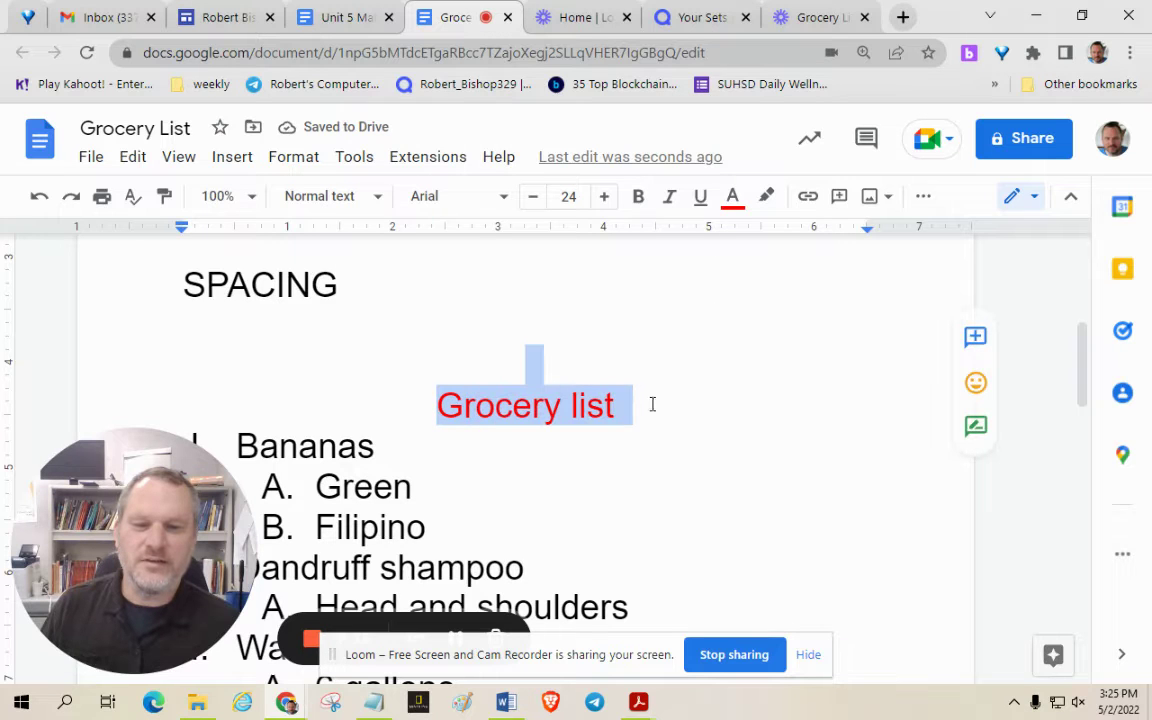
click(733, 205)
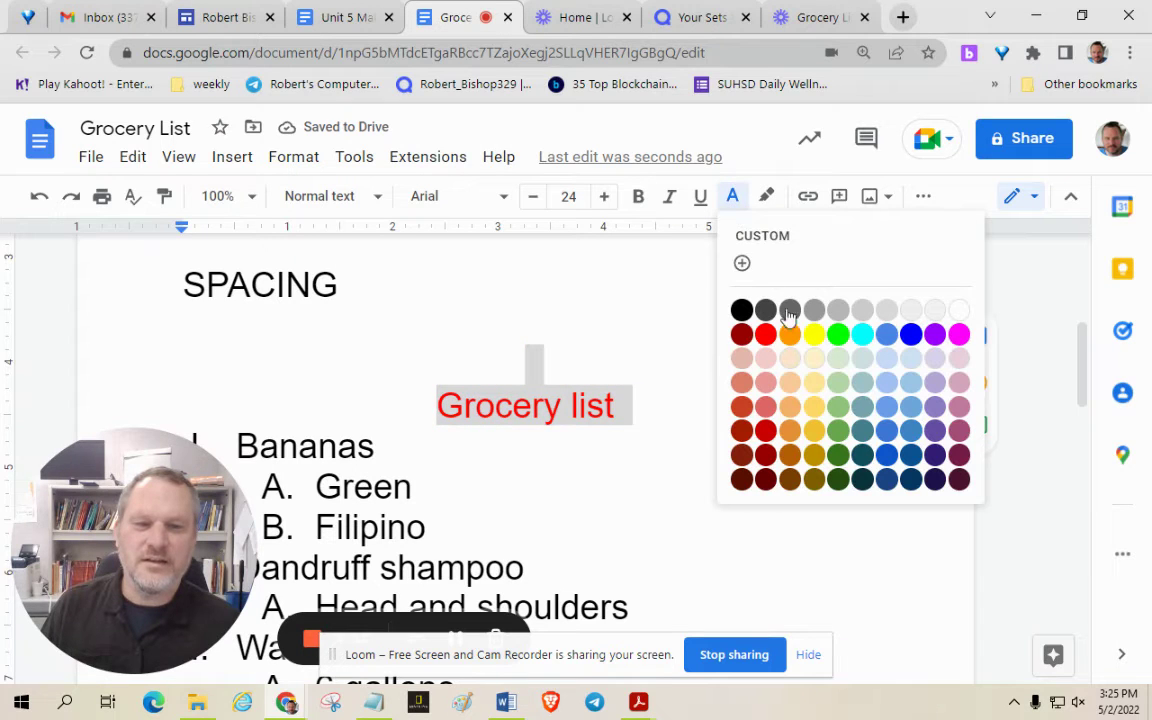
click(910, 335)
click(597, 522)
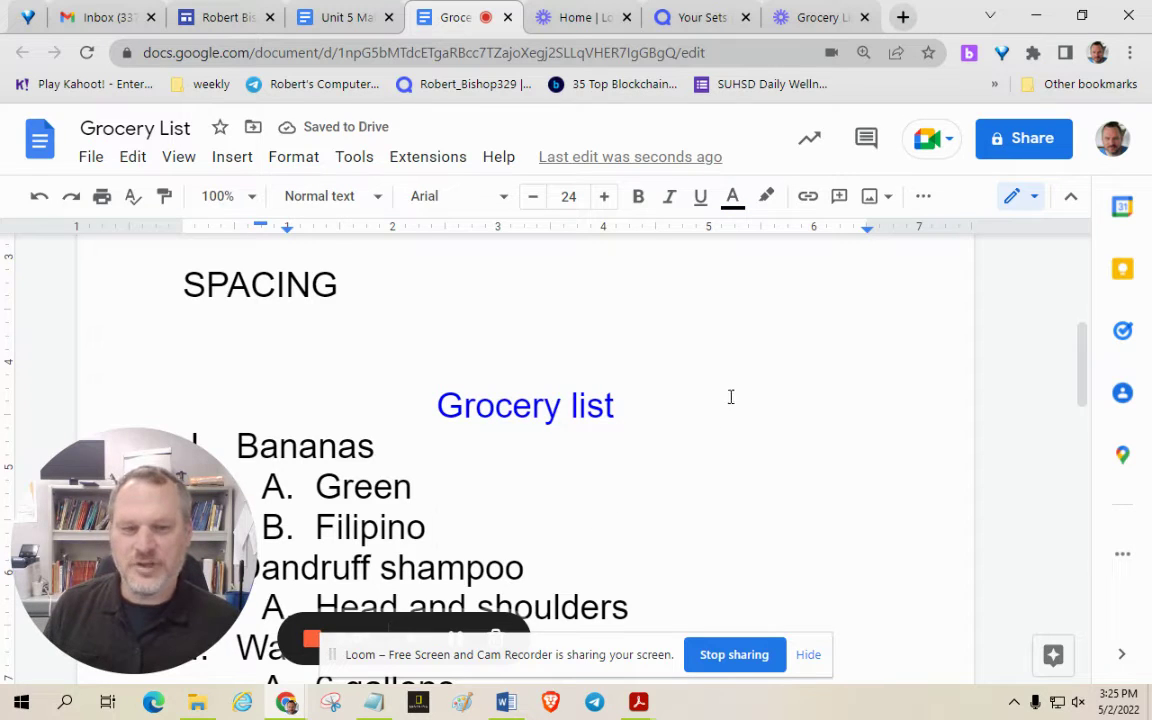
In the Unit 5 Making Lists document, color the English and Spanish questions about the text color button red
click(809, 655)
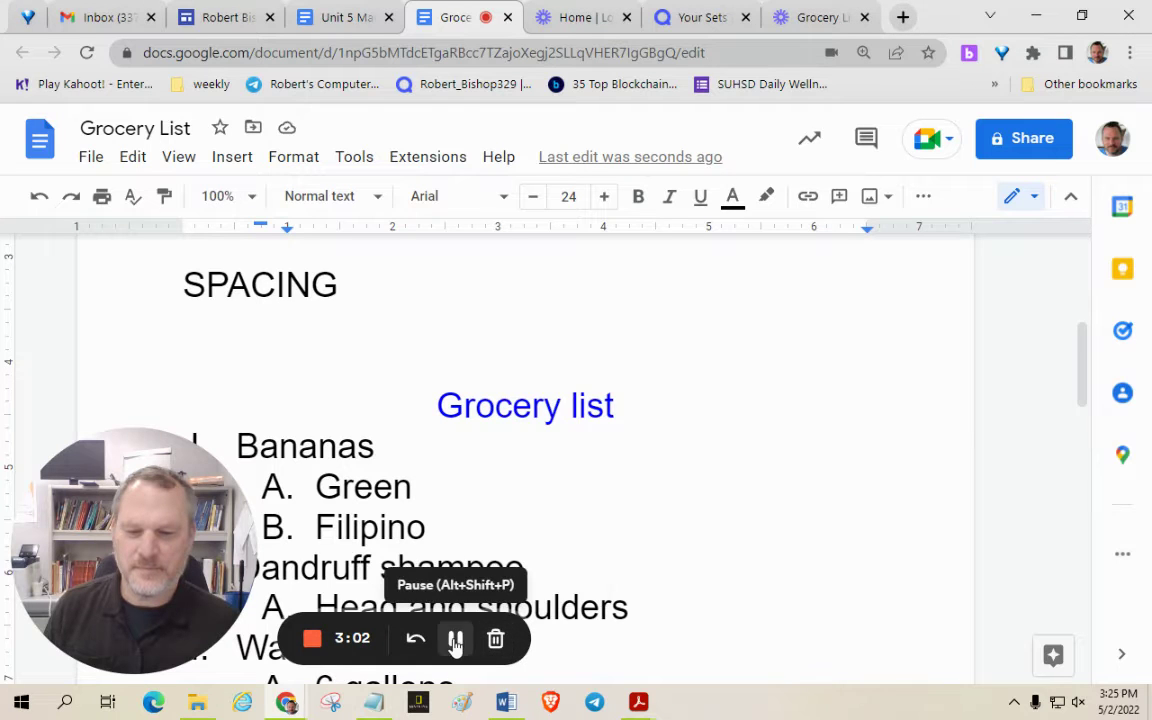
key(ctrl+shift+Tab)
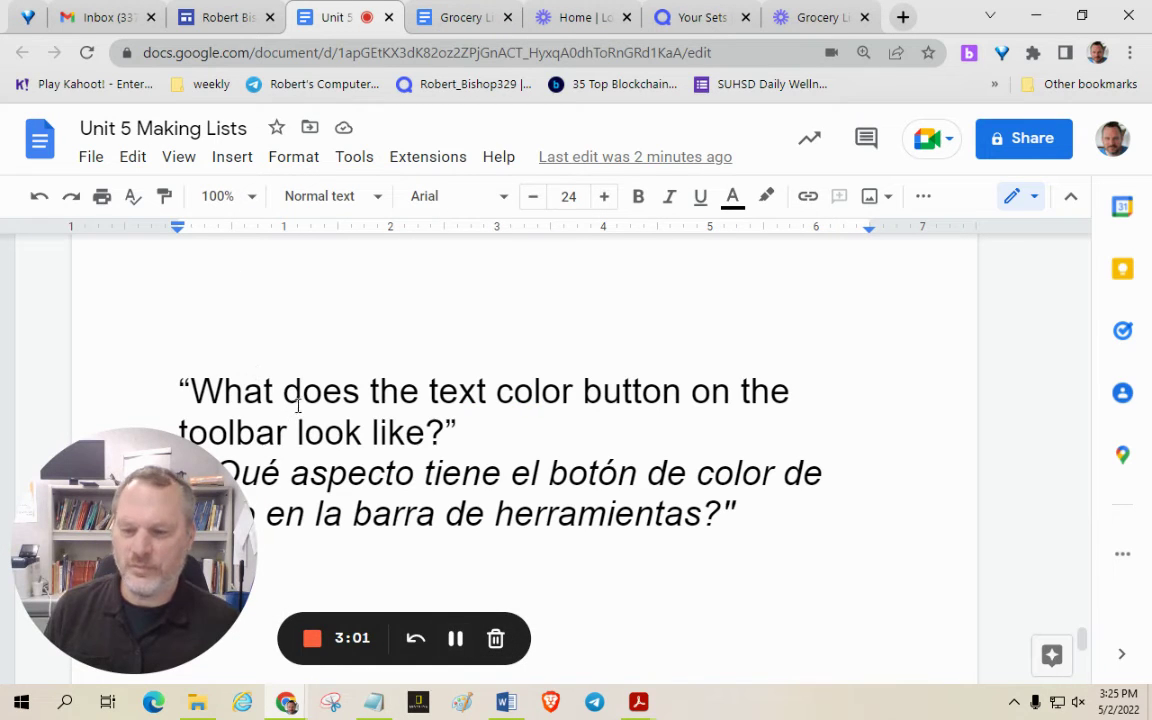
key(ctrl+minus)
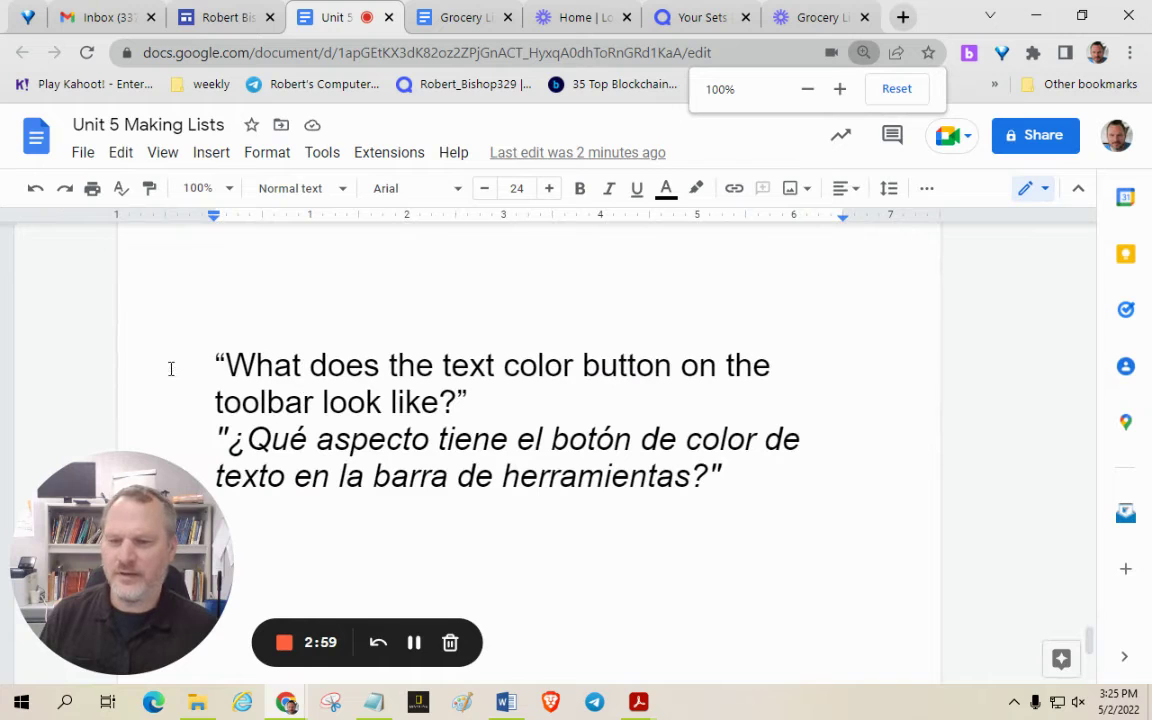
drag(171, 369, 725, 478)
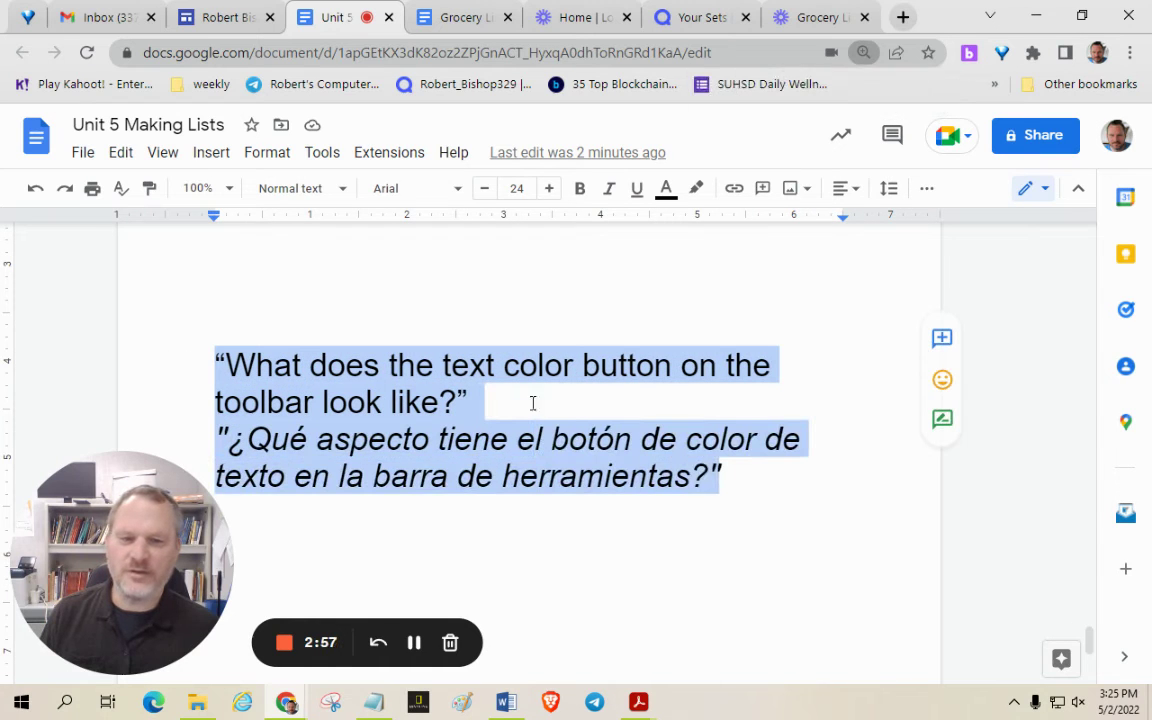
click(665, 190)
click(699, 316)
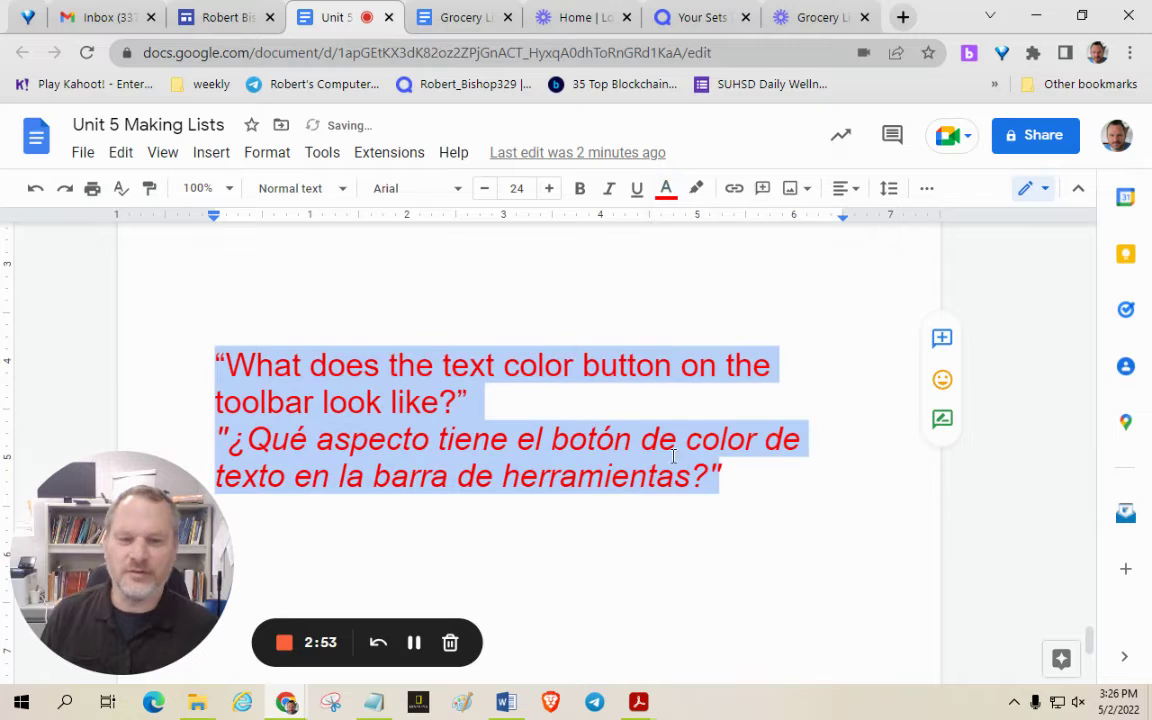
click(679, 514)
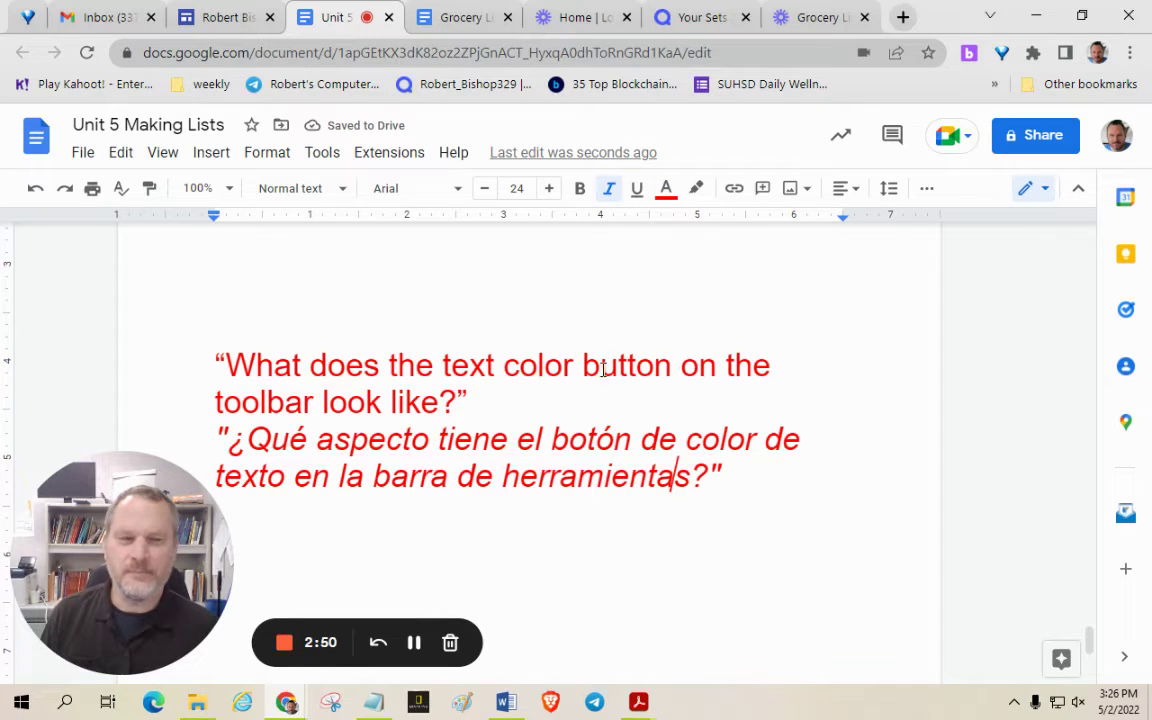
click(413, 643)
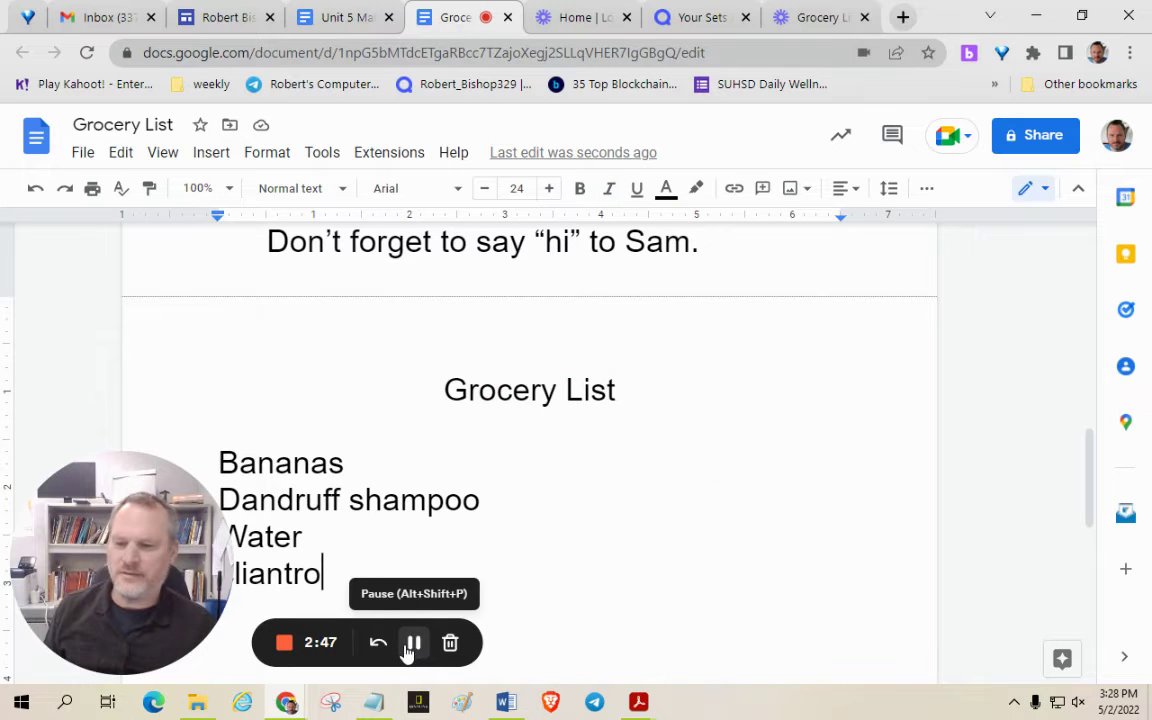
Turn the four grocery items from Bananas to cliantro into a bulleted list and correct "cliantro" to "cilantro"
key(ctrl+minus)
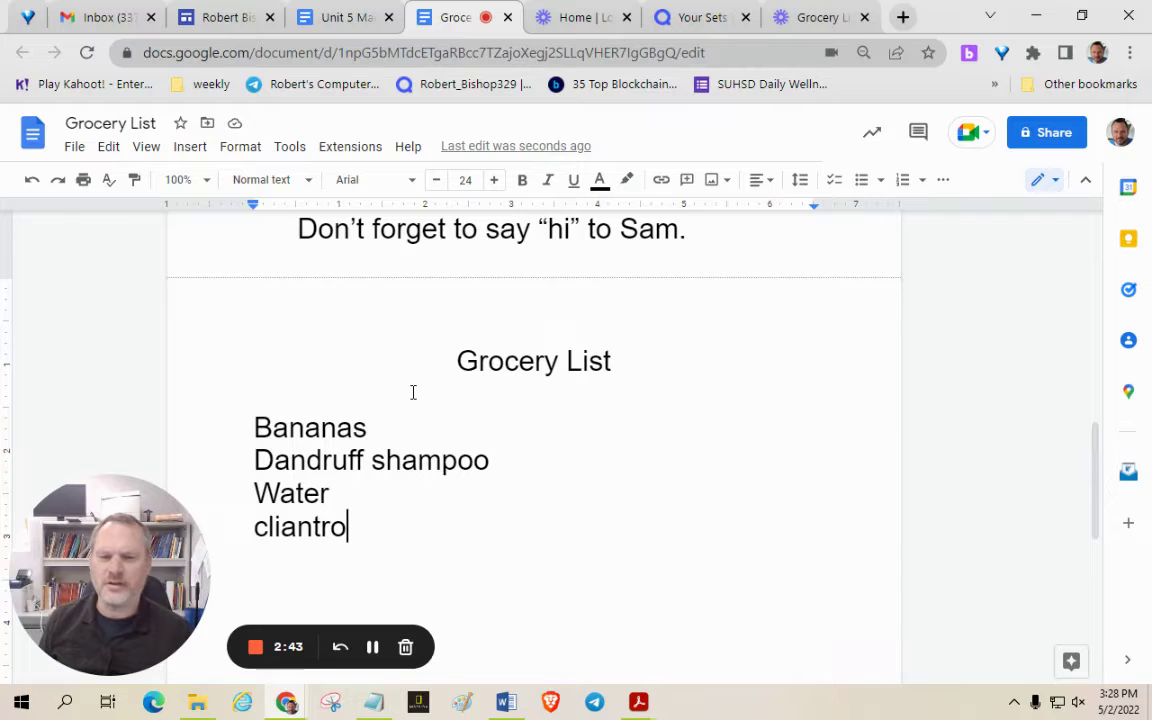
scroll(412, 392, down, 1)
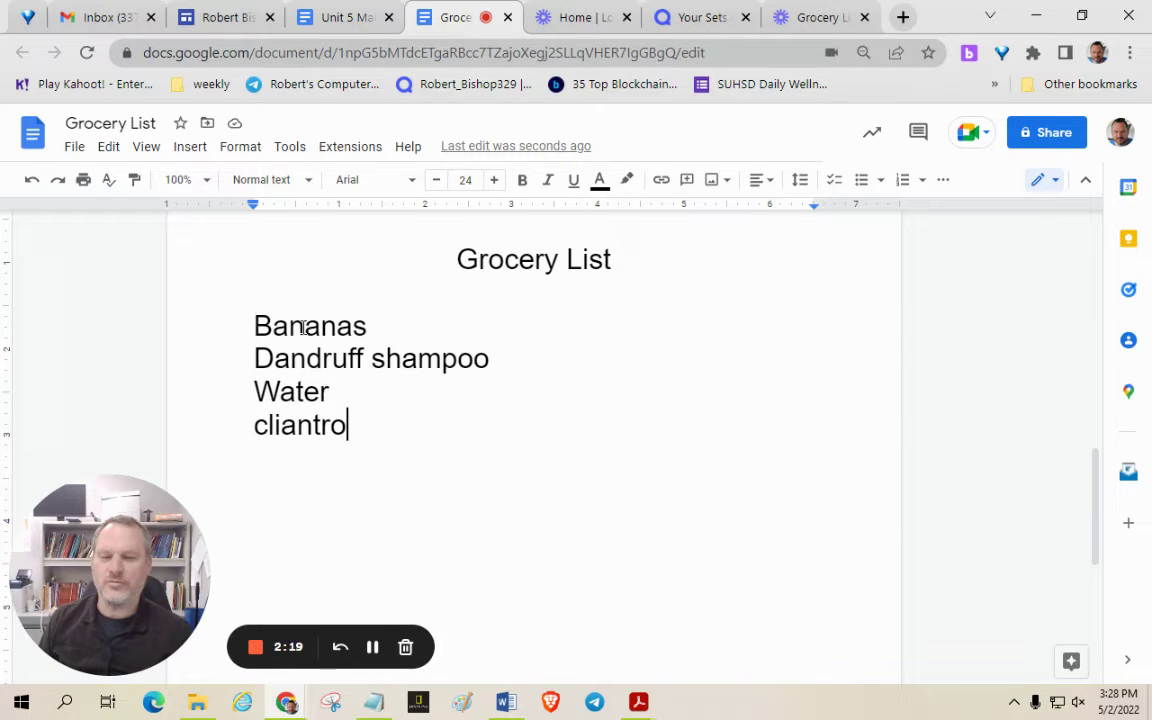
drag(247, 321, 361, 435)
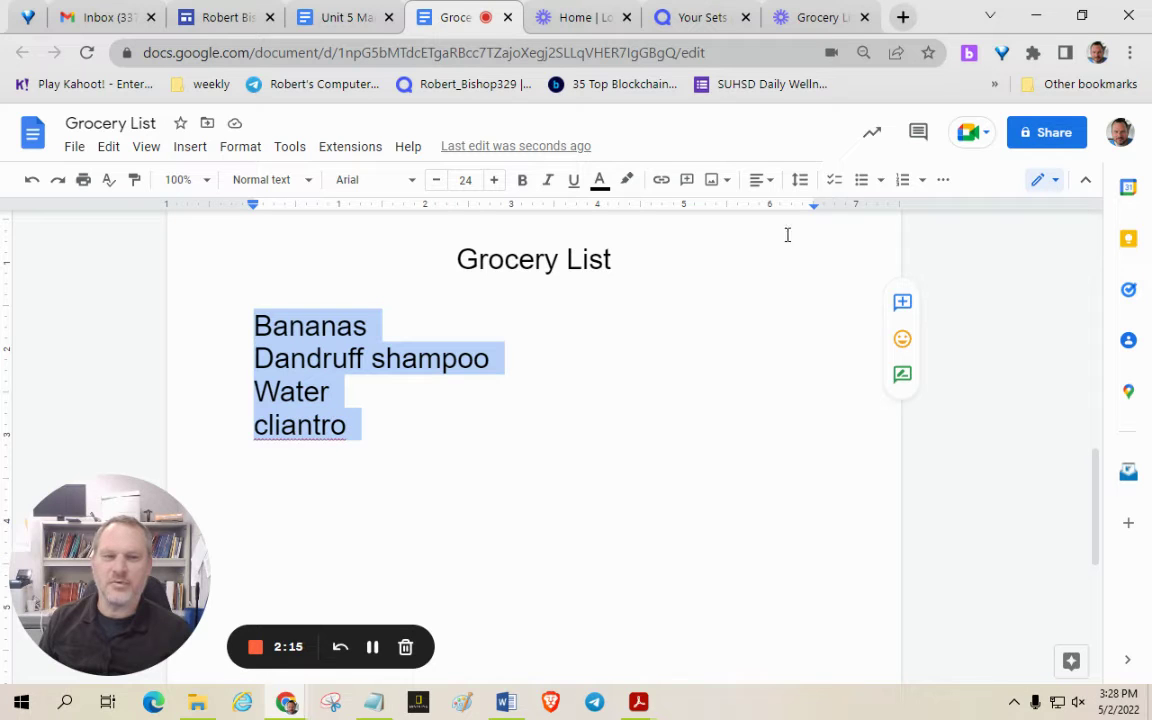
click(864, 188)
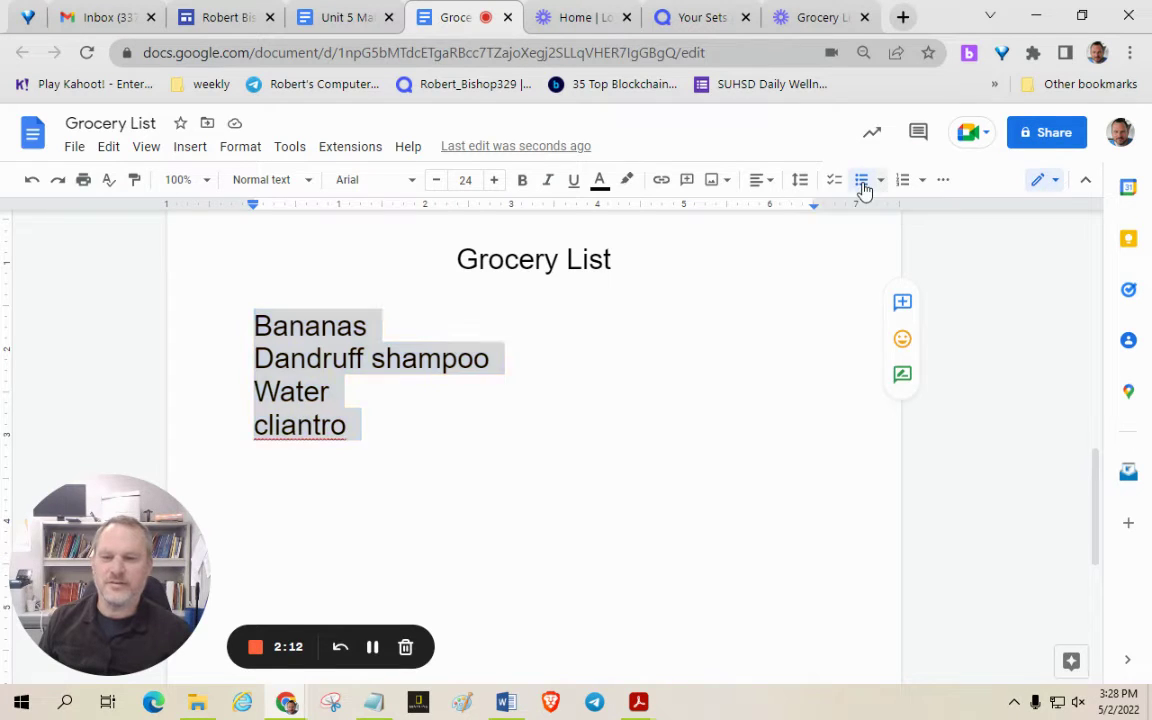
click(462, 456)
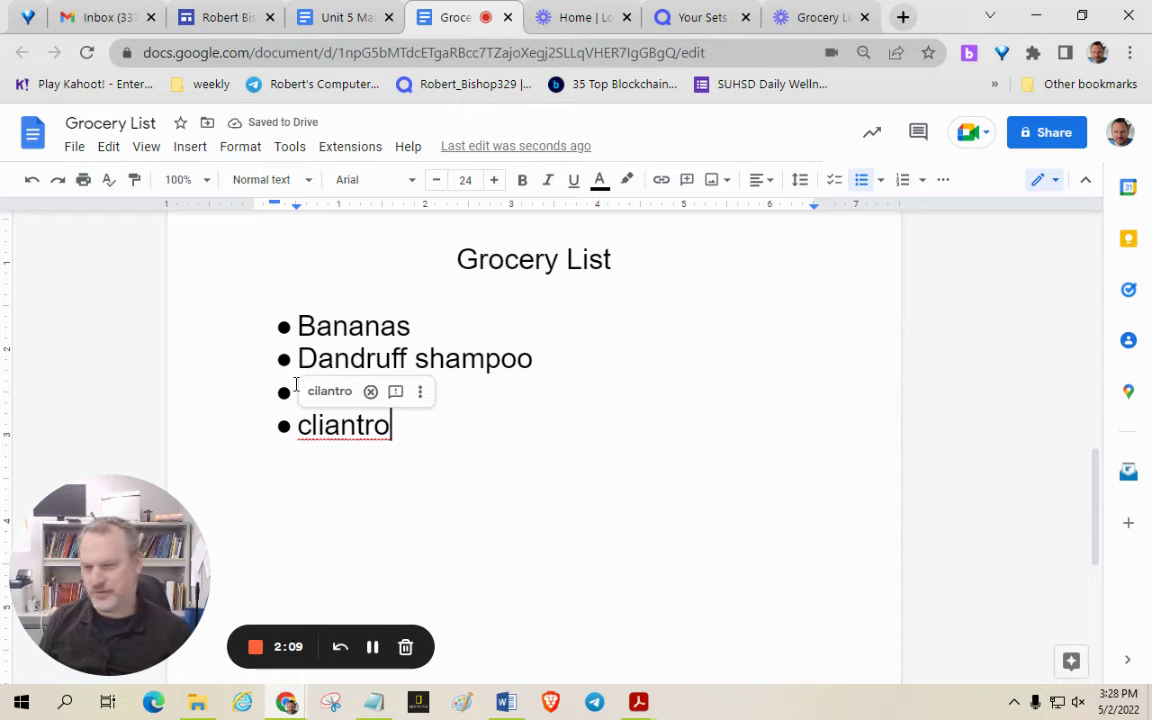
click(327, 394)
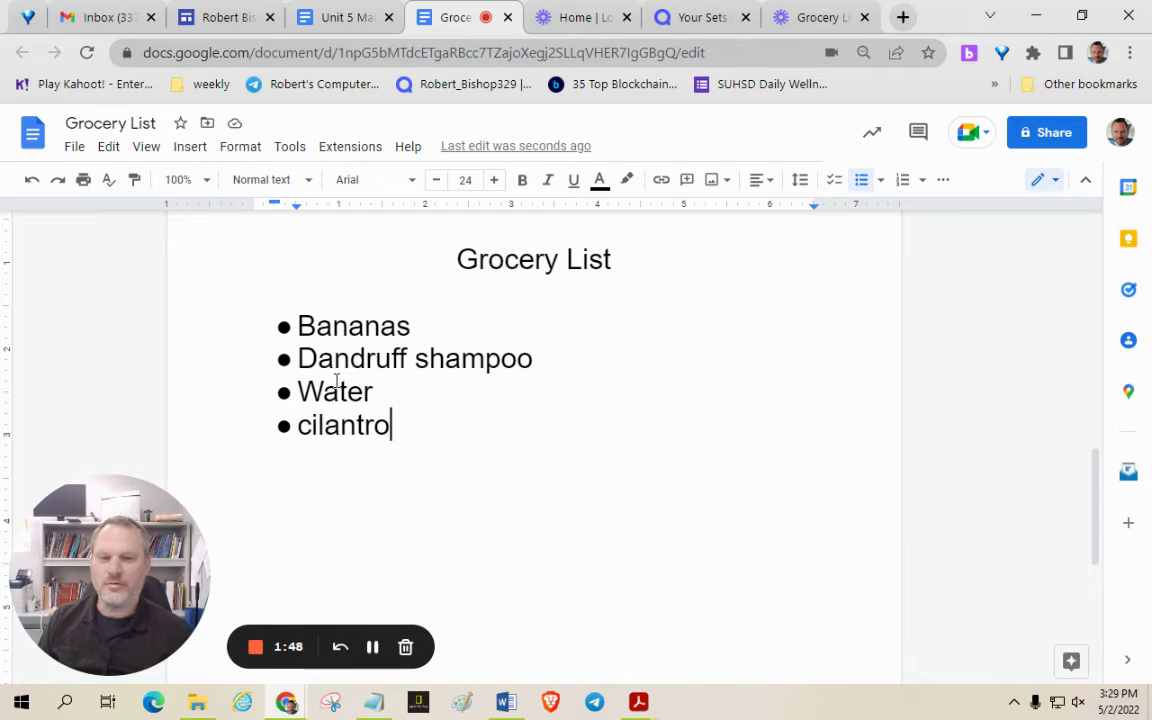
Set the line spacing of the four bulleted grocery items to Double
drag(297, 326, 393, 429)
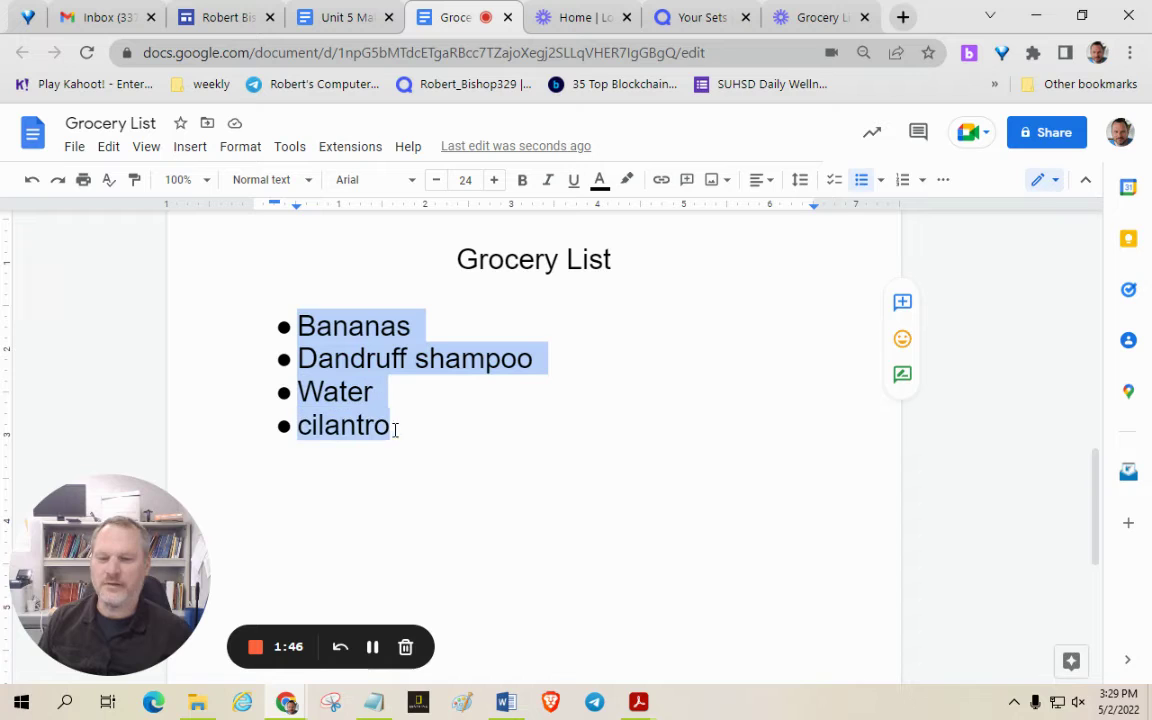
click(800, 180)
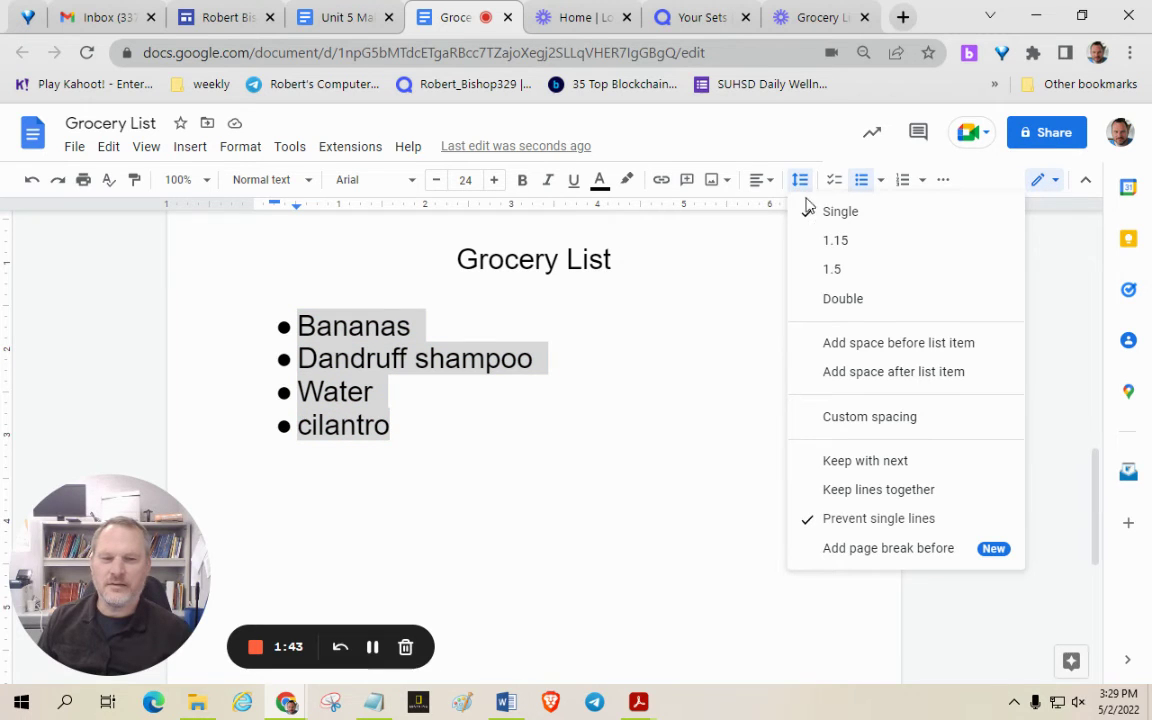
click(832, 298)
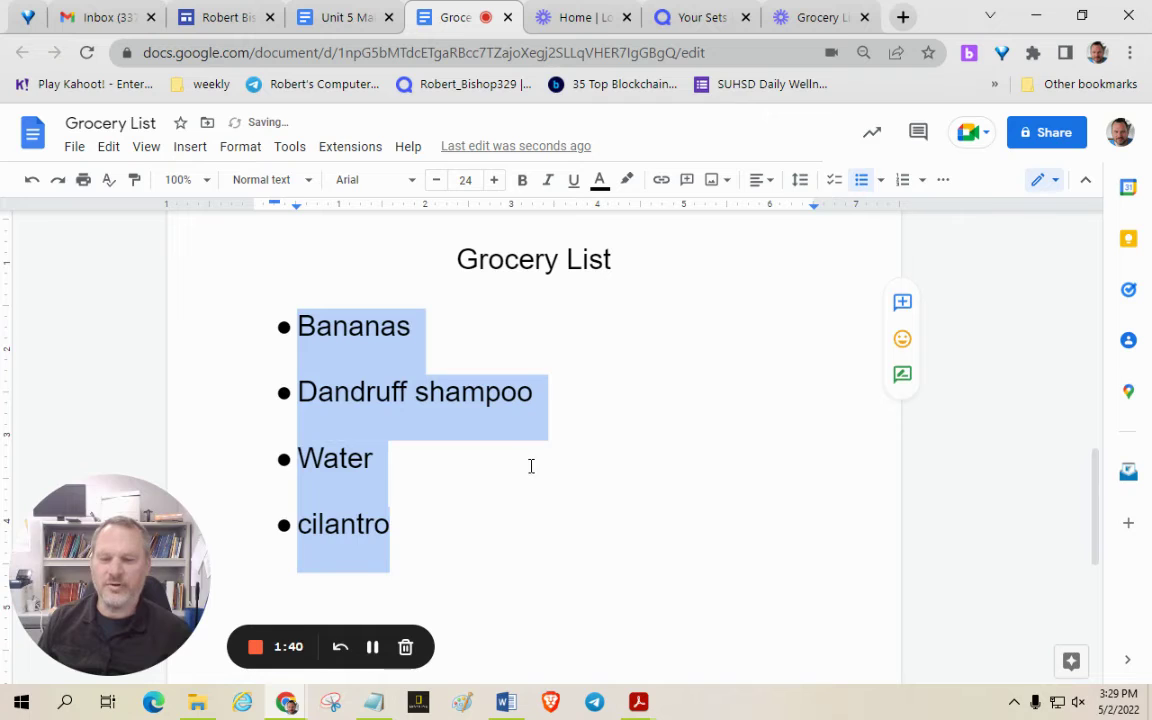
click(375, 648)
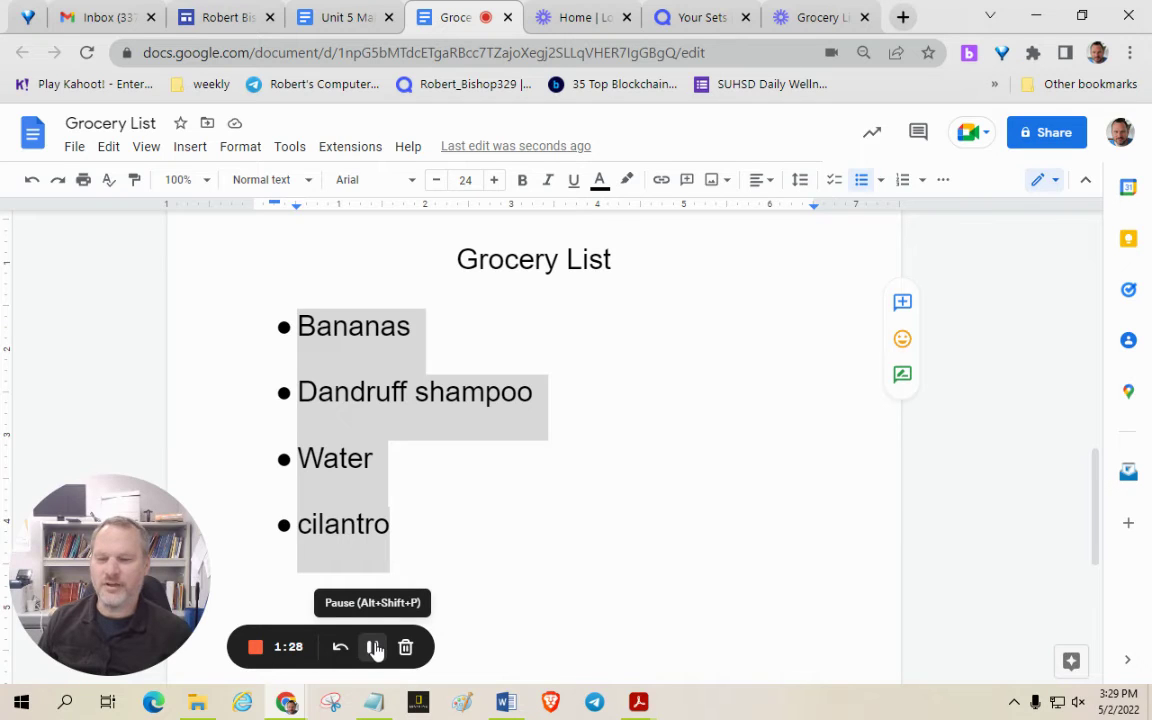
click(409, 512)
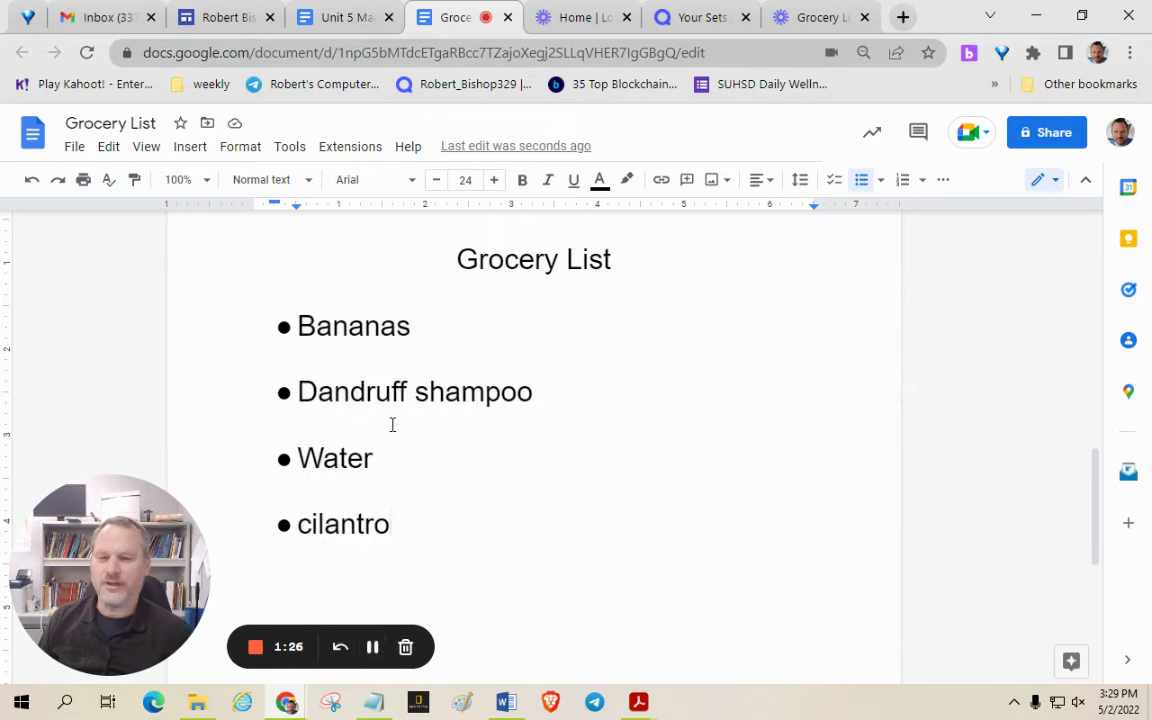
Color the four bulleted grocery items bright blue
click(299, 323)
drag(299, 323, 405, 524)
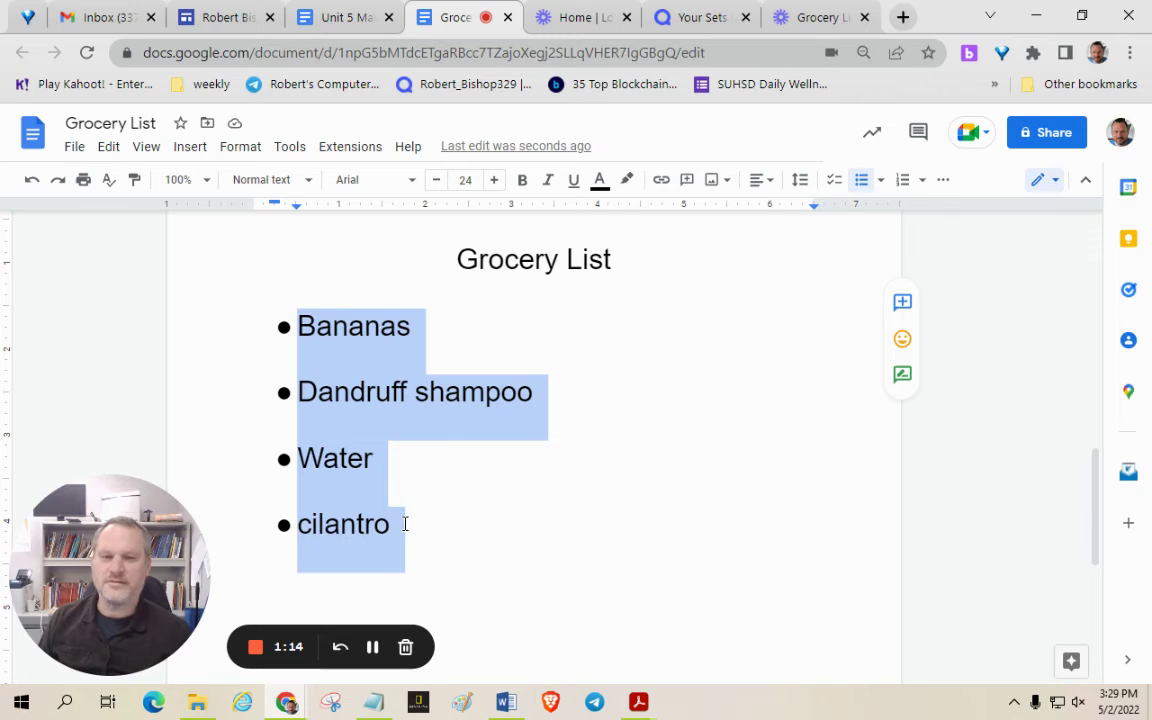
click(599, 181)
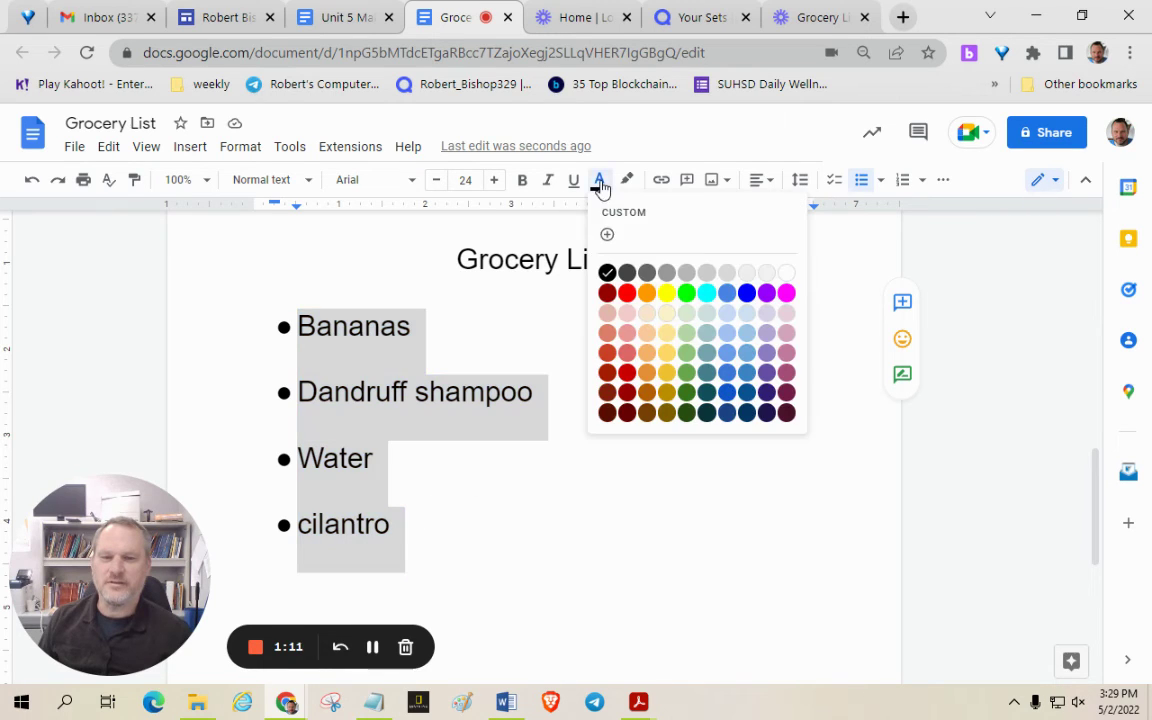
click(750, 292)
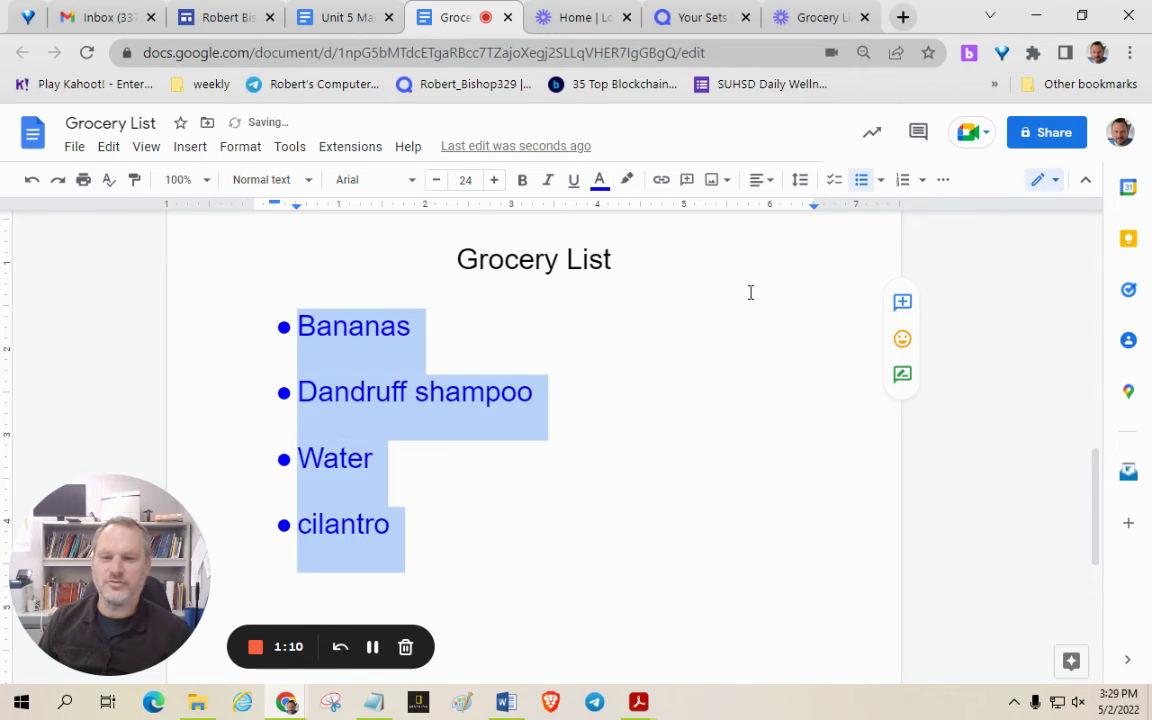
click(372, 648)
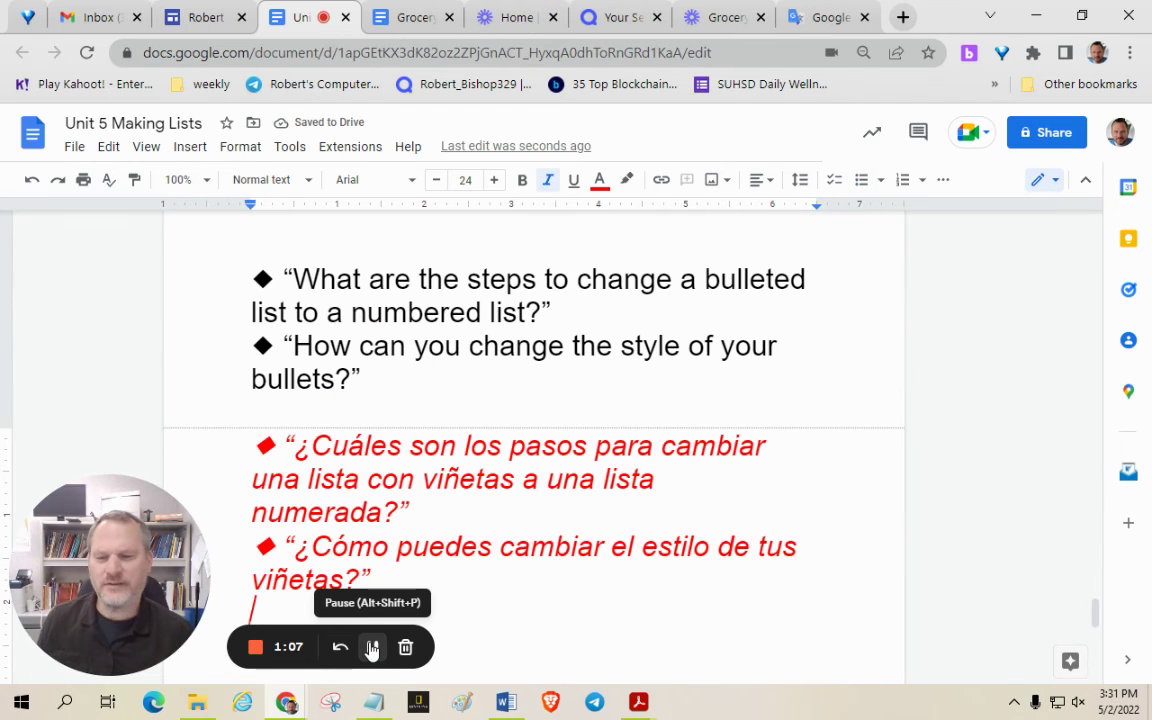
In the Unit 5 Making Lists document, highlight and read the English questions about numbered lists and bullet style
drag(293, 280, 547, 298)
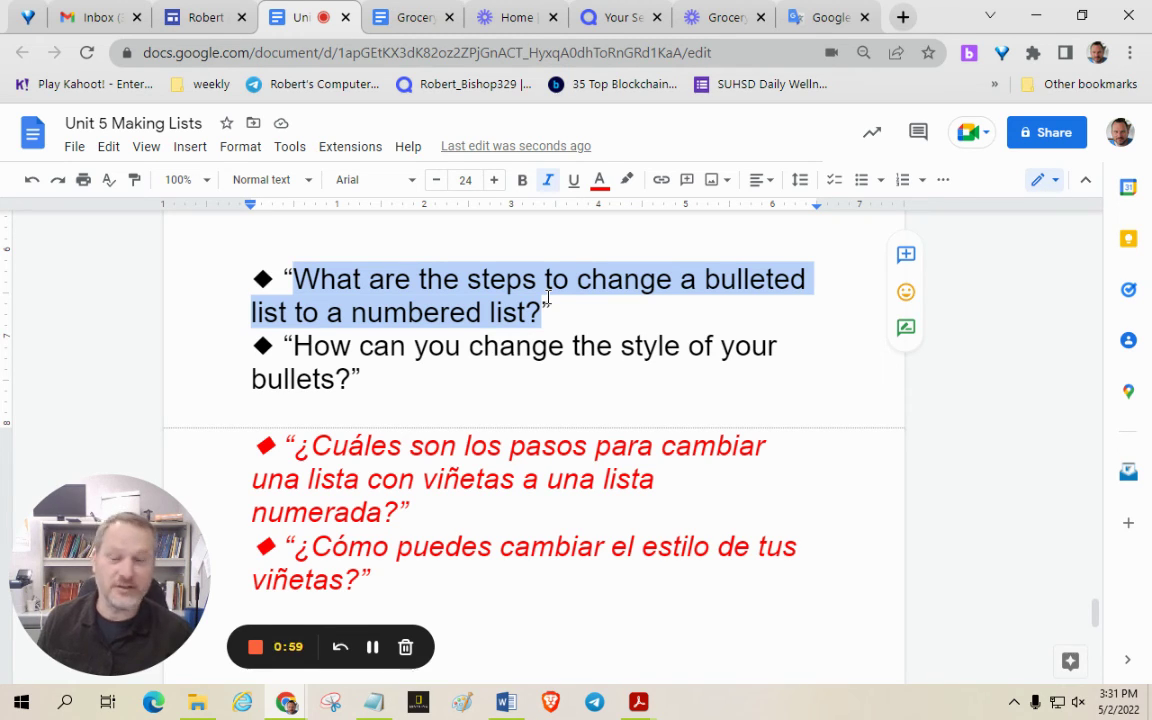
scroll(458, 327, up, 1)
click(458, 327)
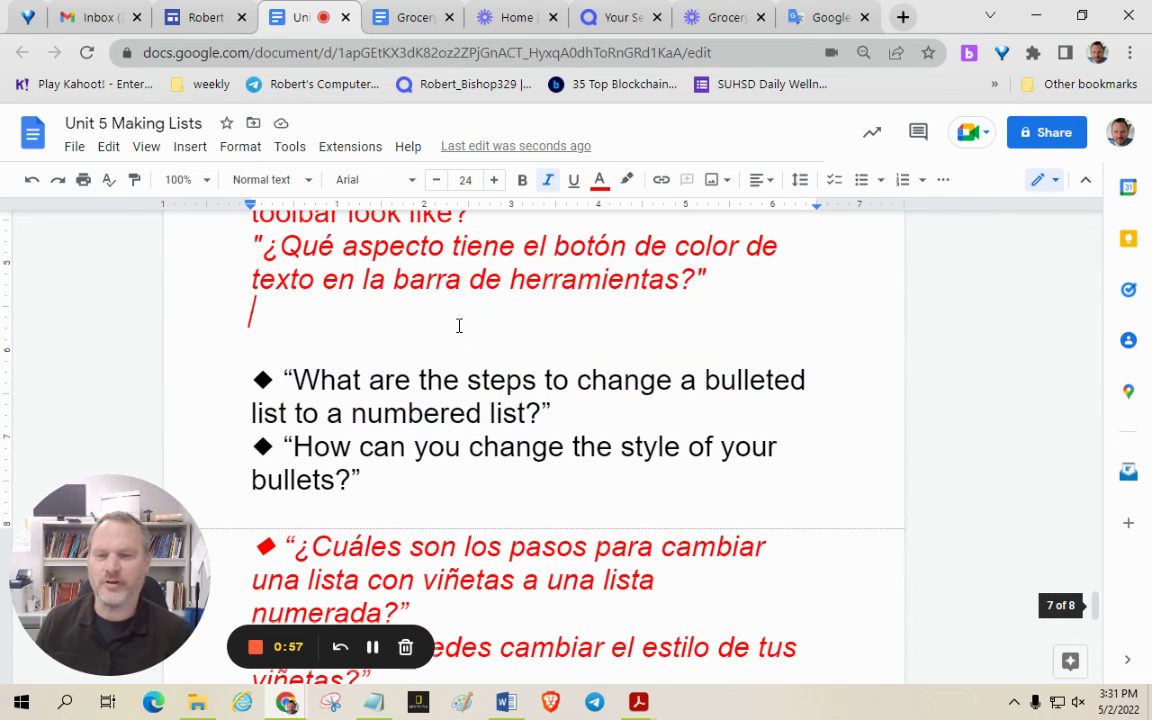
scroll(458, 327, down, 1)
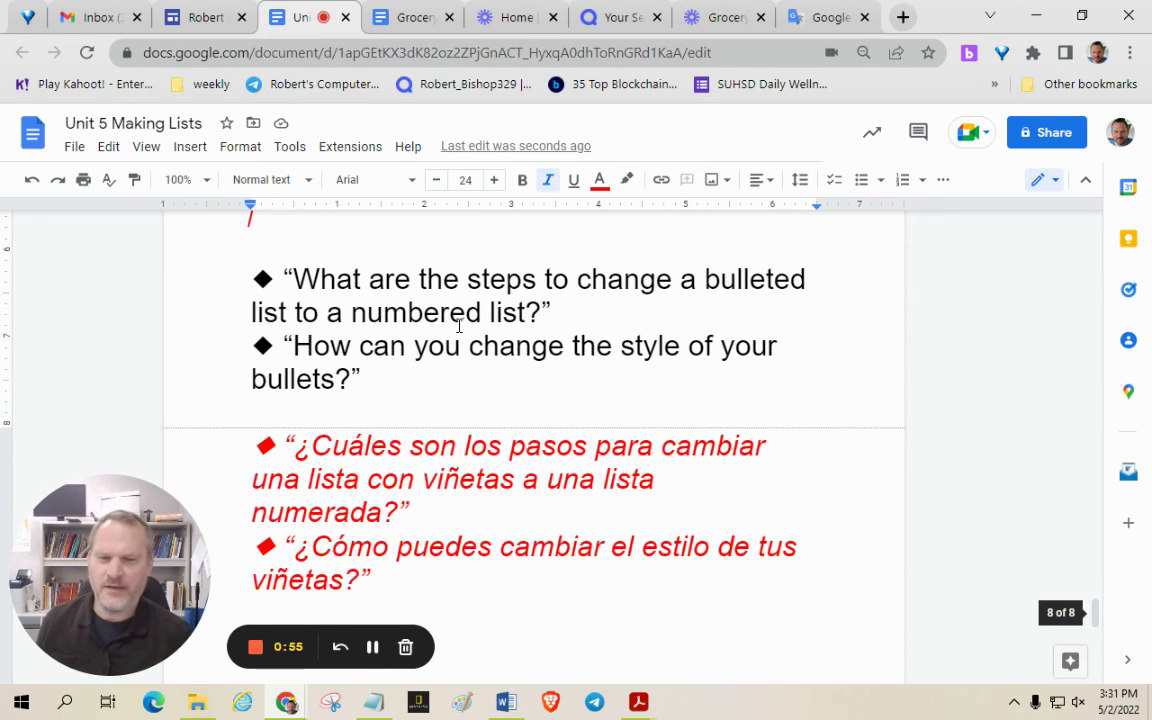
drag(293, 347, 355, 378)
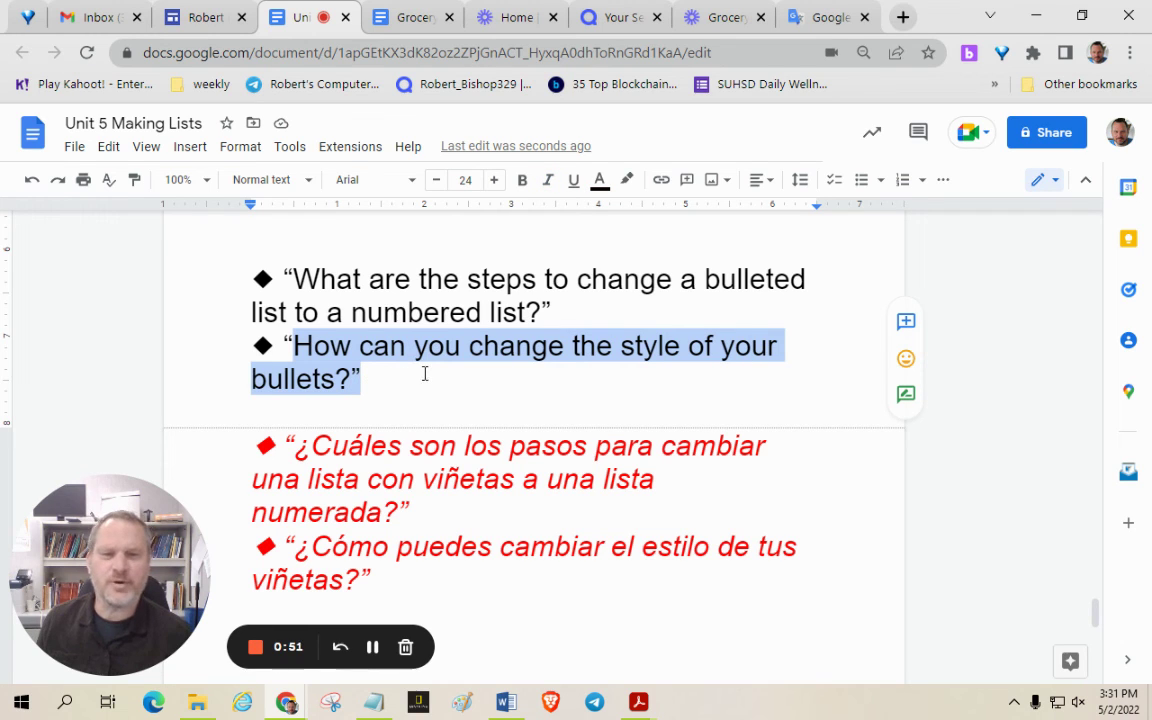
Add the line "Ask a partner." on the blank line between the English and Spanish bullet questions
click(406, 406)
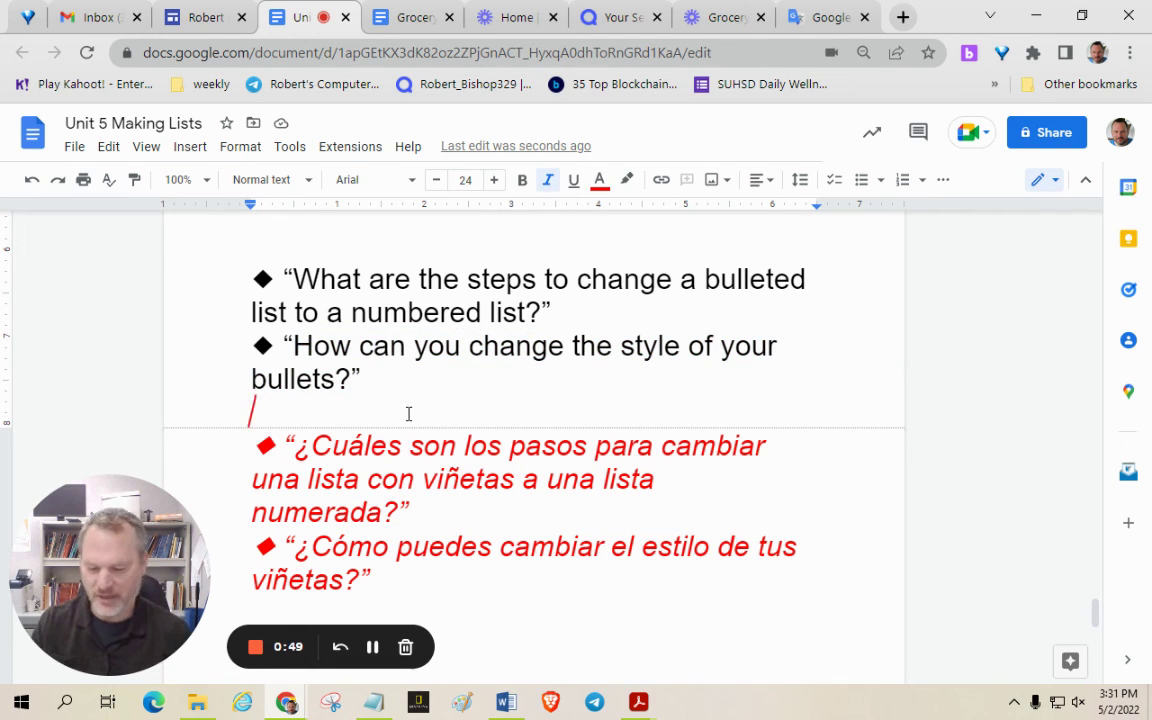
text(Ask A)
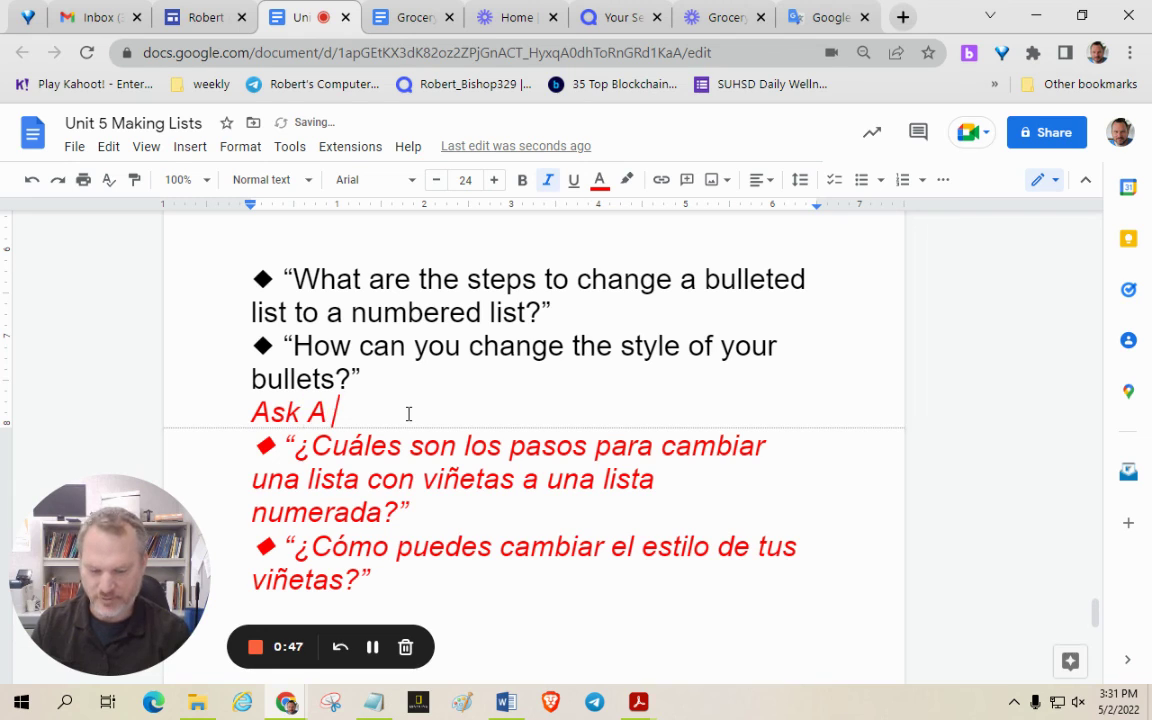
key(BackSpace)
key(BackSpace)
text(a partner)
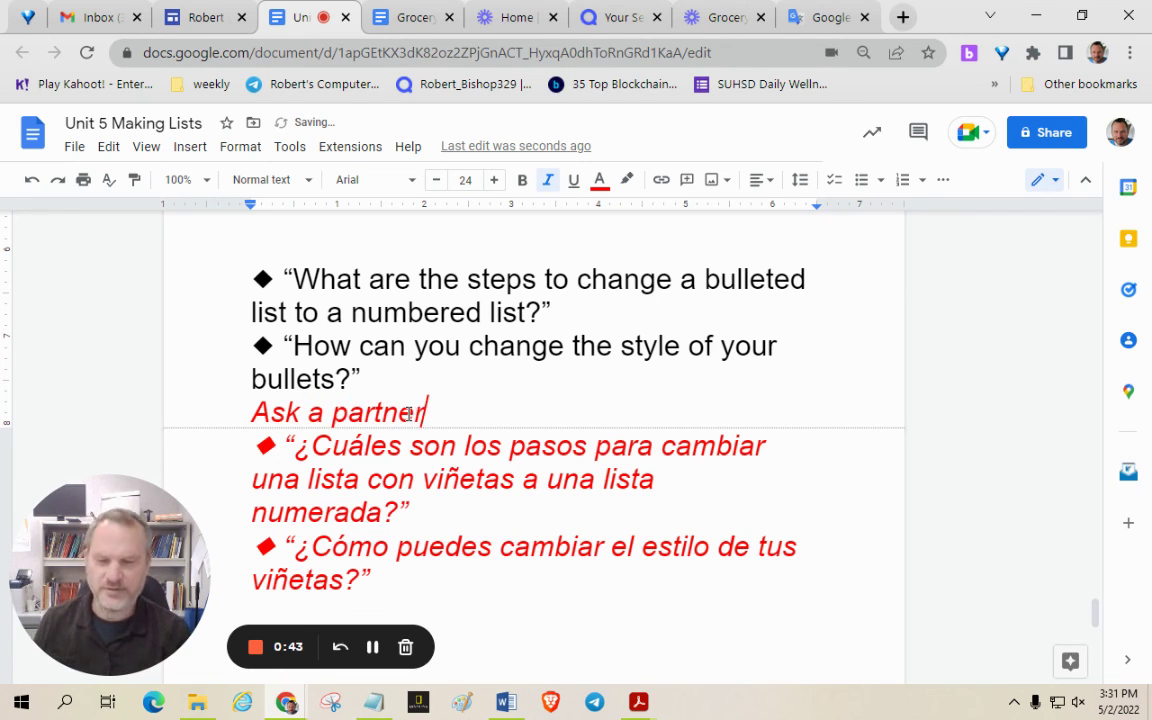
text(.)
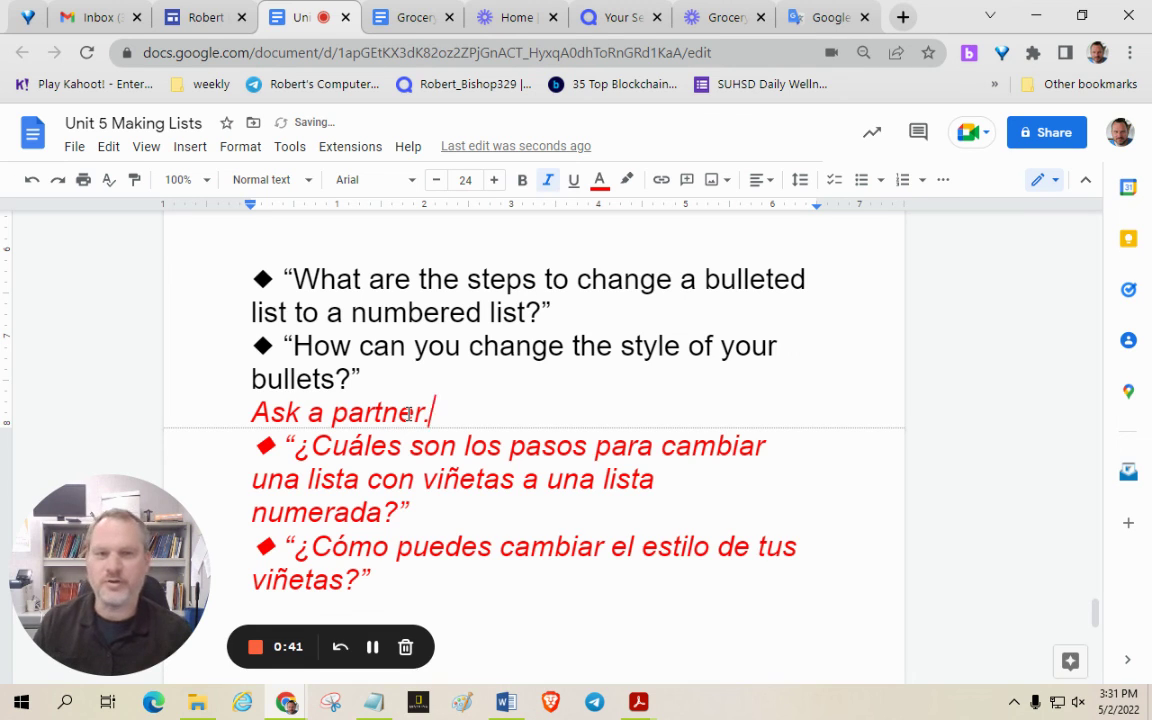